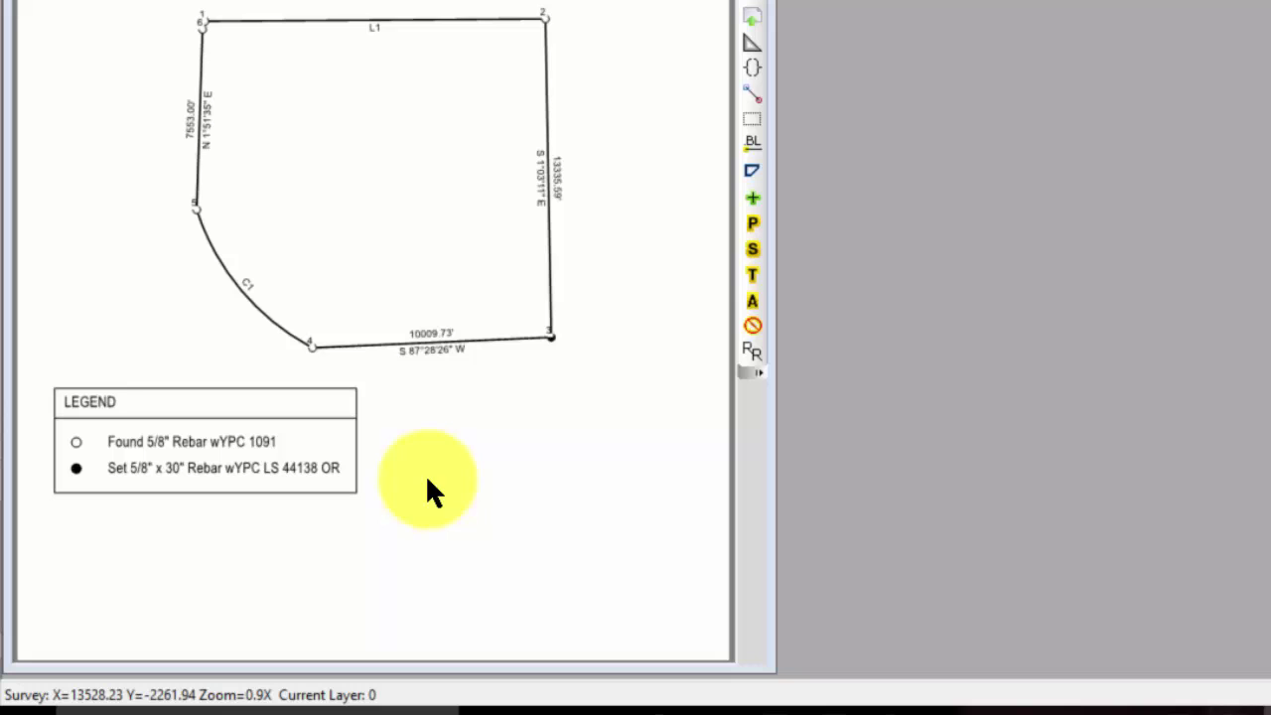
Set the legend's header font to Broadway at a height of 0.15 in.
right_click(235, 446)
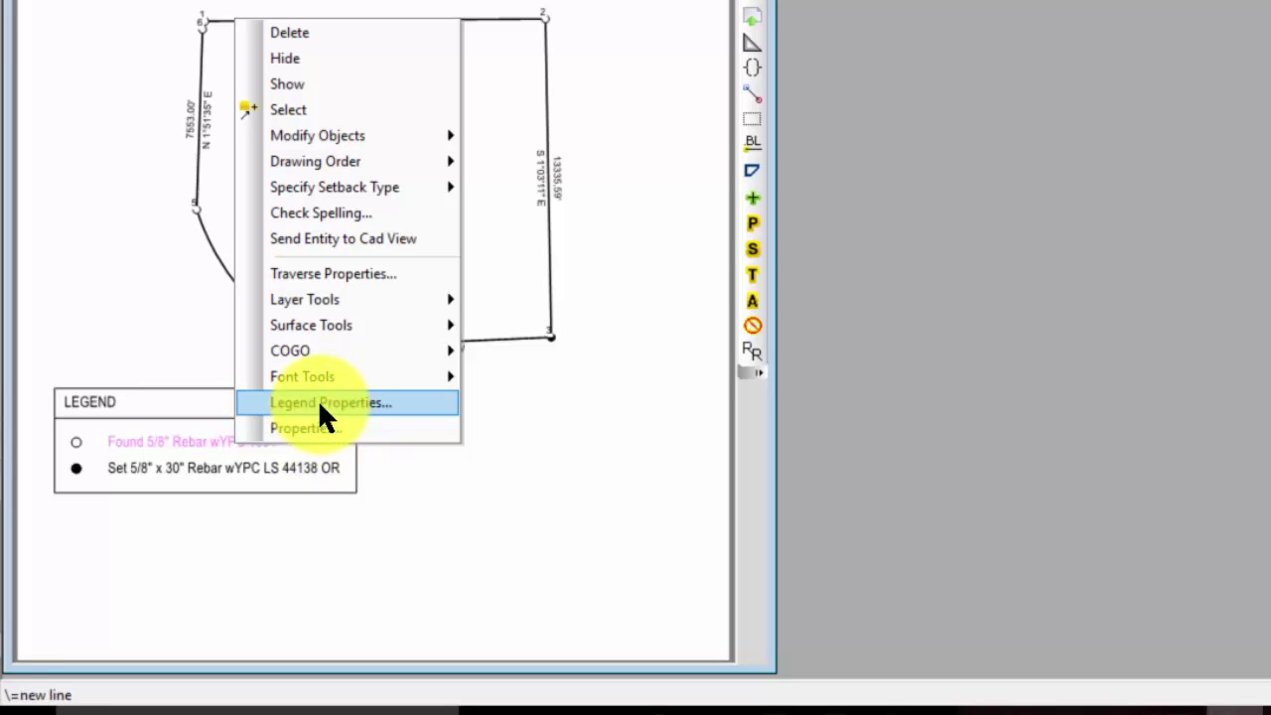
click(377, 537)
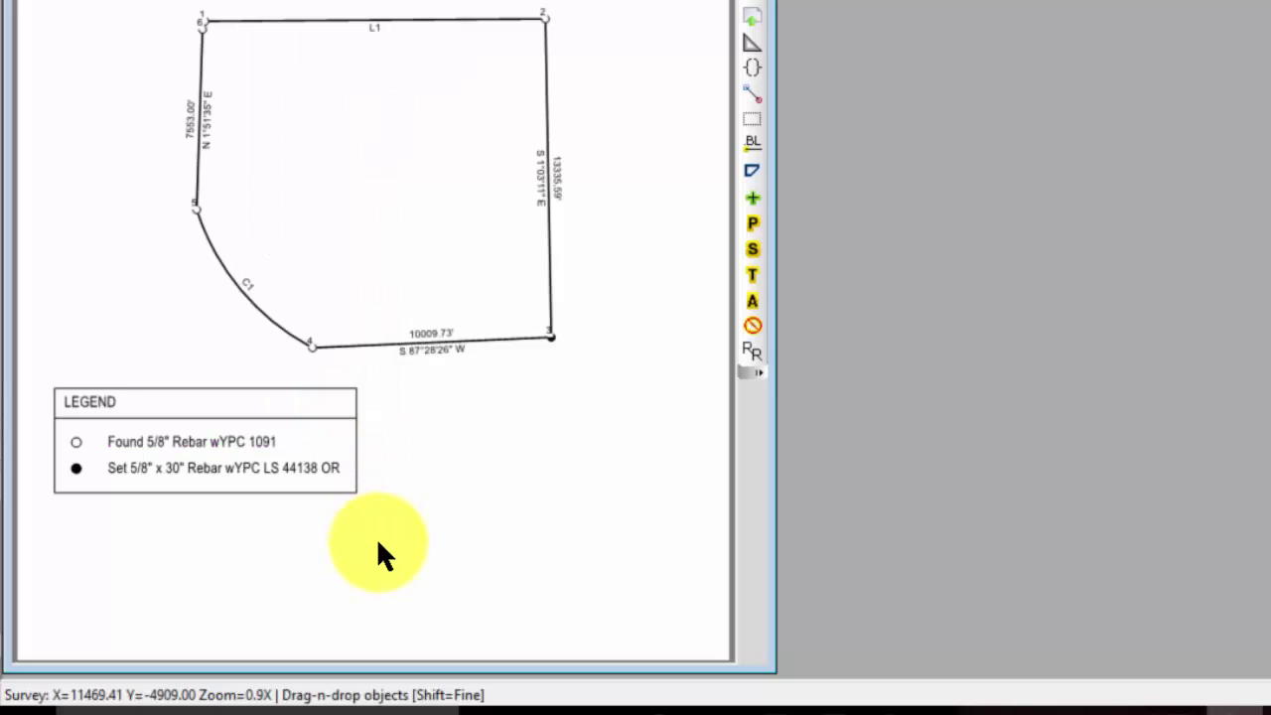
right_click(211, 401)
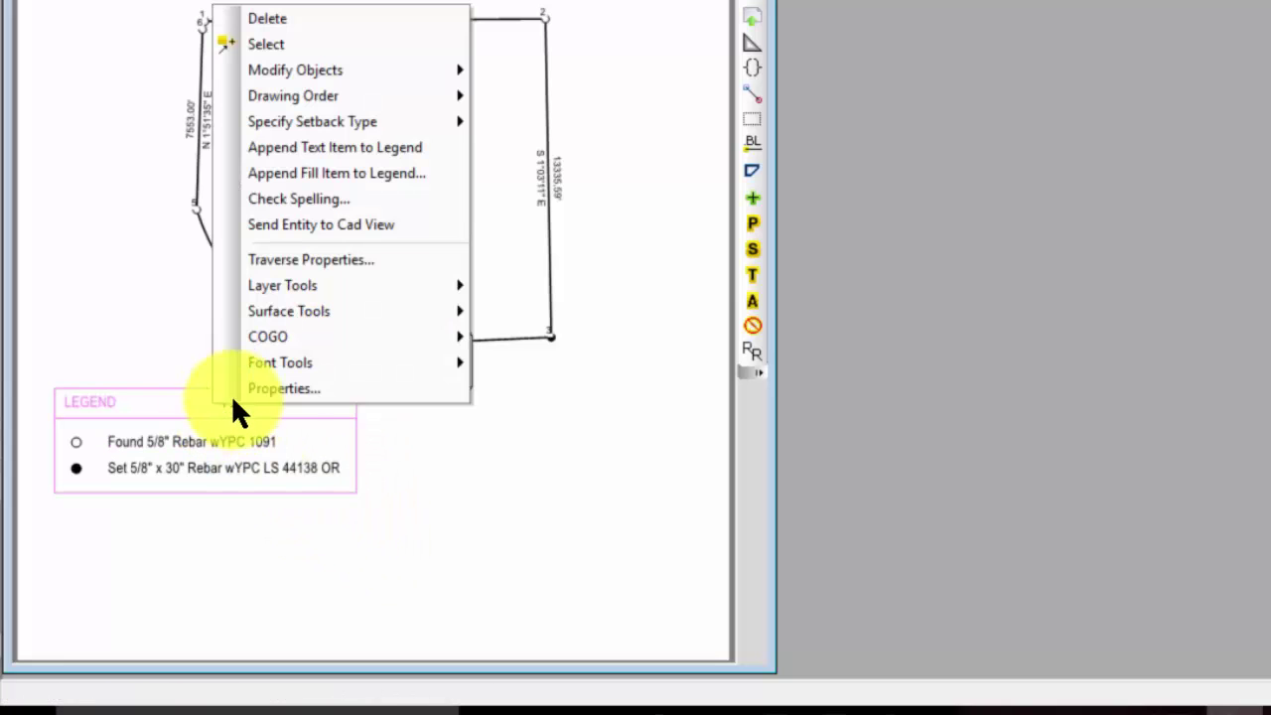
click(277, 389)
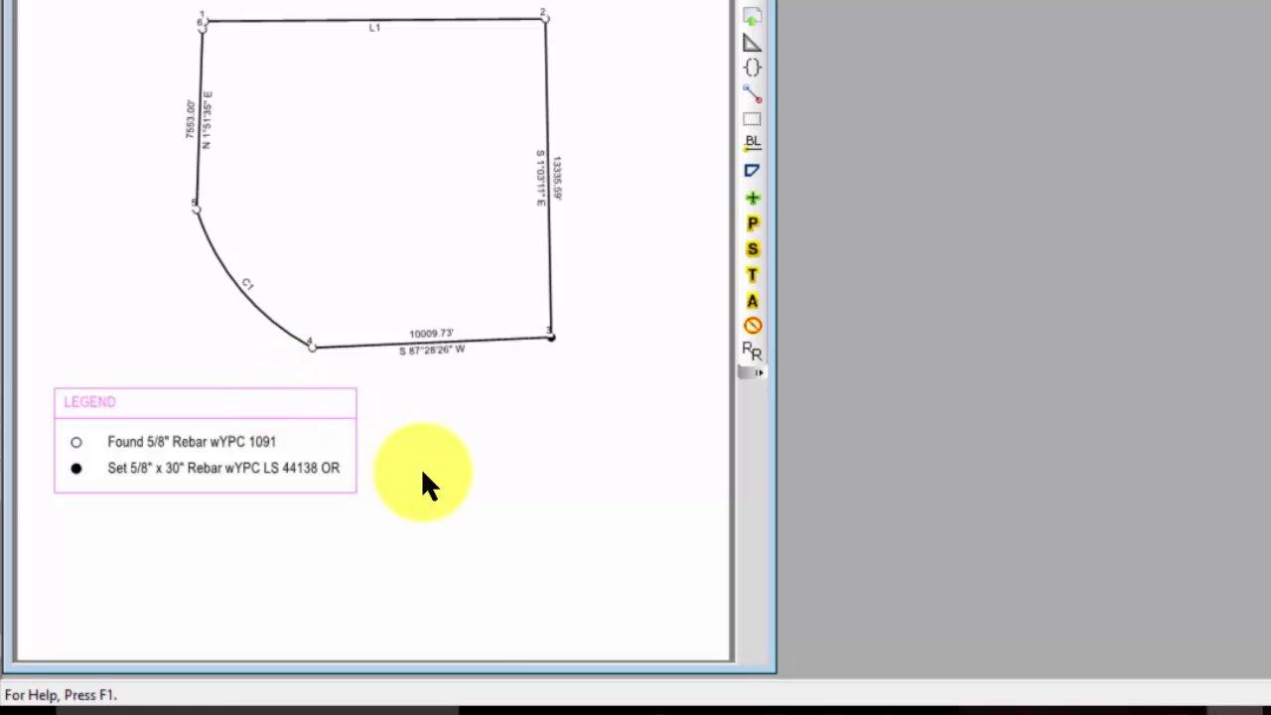
drag(540, 201, 693, 174)
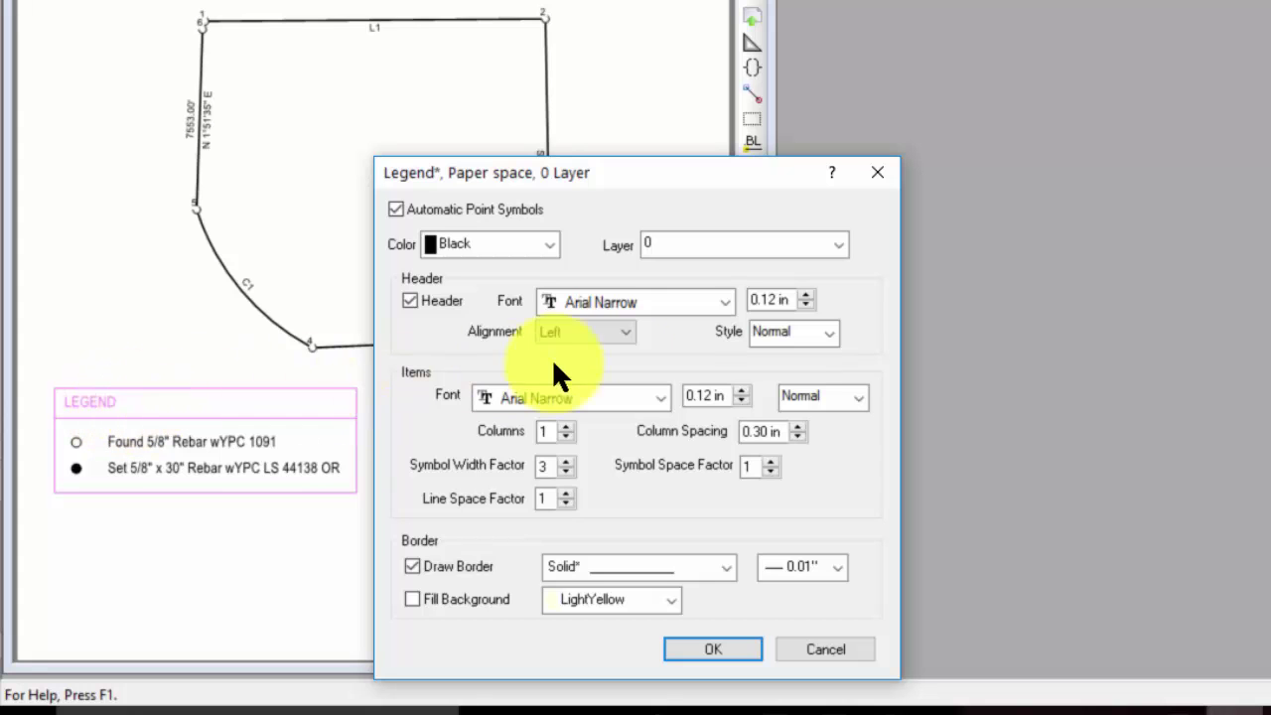
click(727, 301)
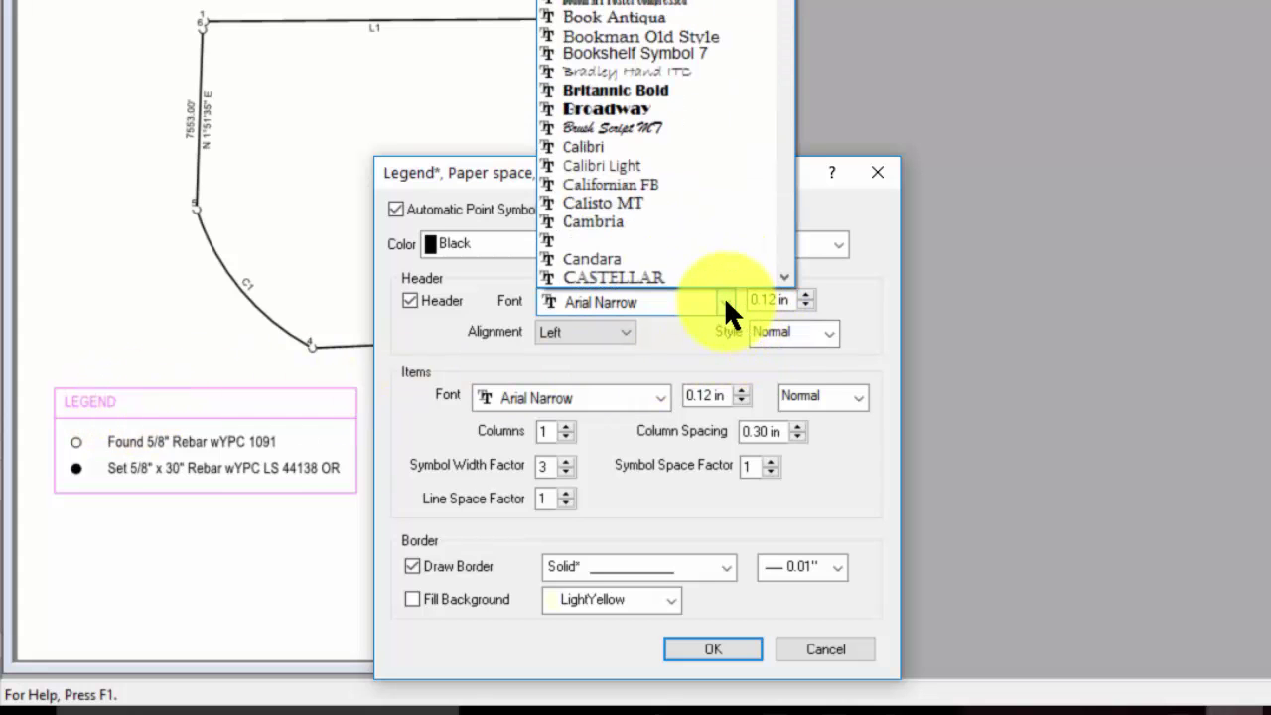
click(625, 108)
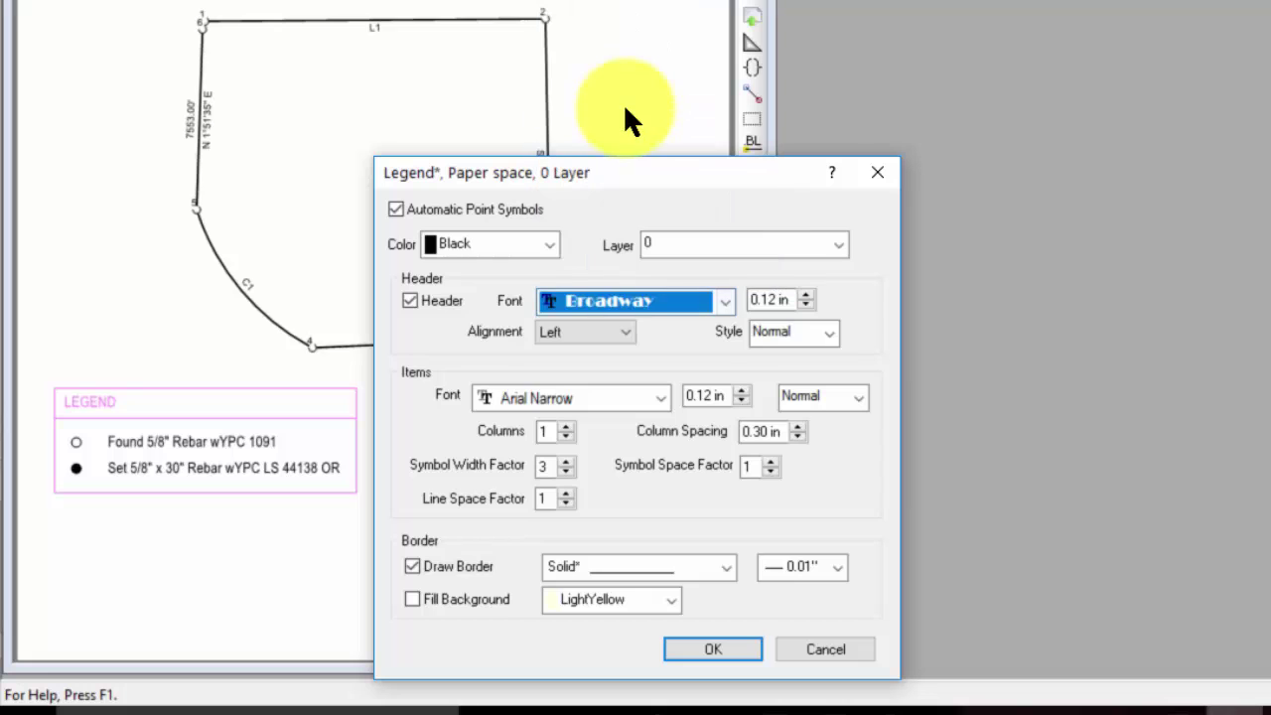
click(806, 295)
click(805, 295)
click(805, 295)
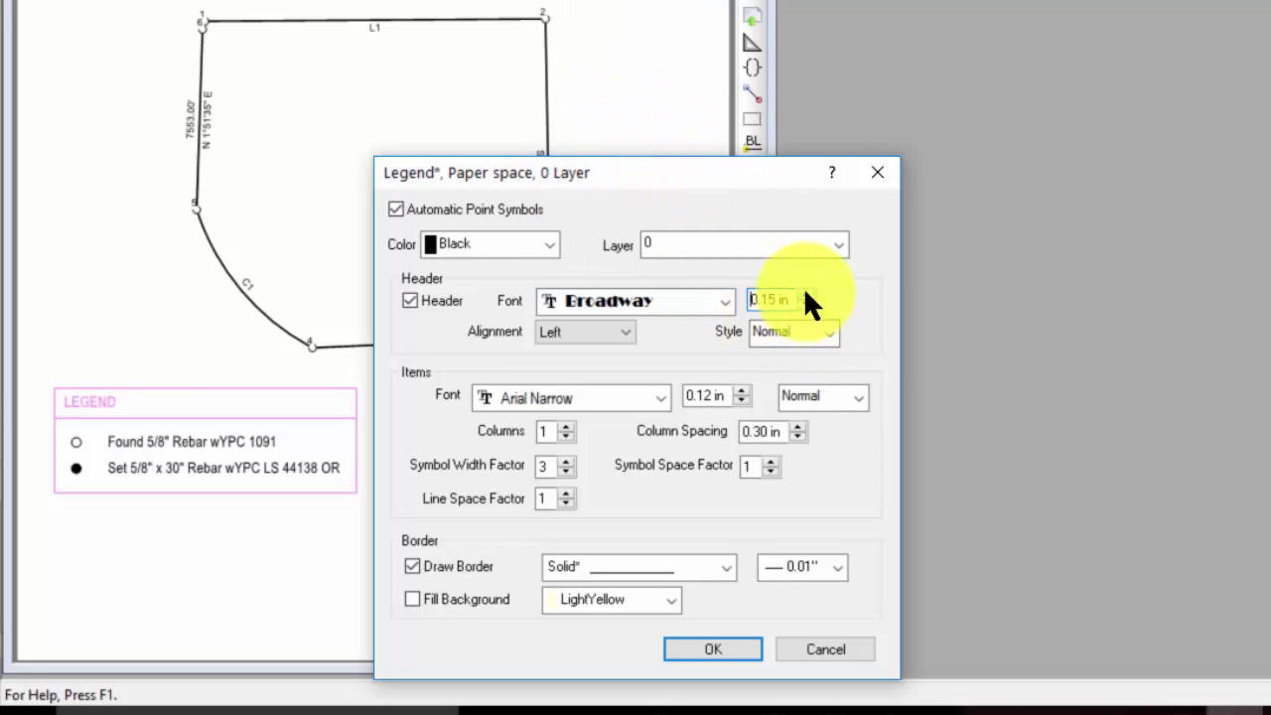
Set the legend header's style to BoldItalics and its alignment to Center, and apply the changes.
click(825, 330)
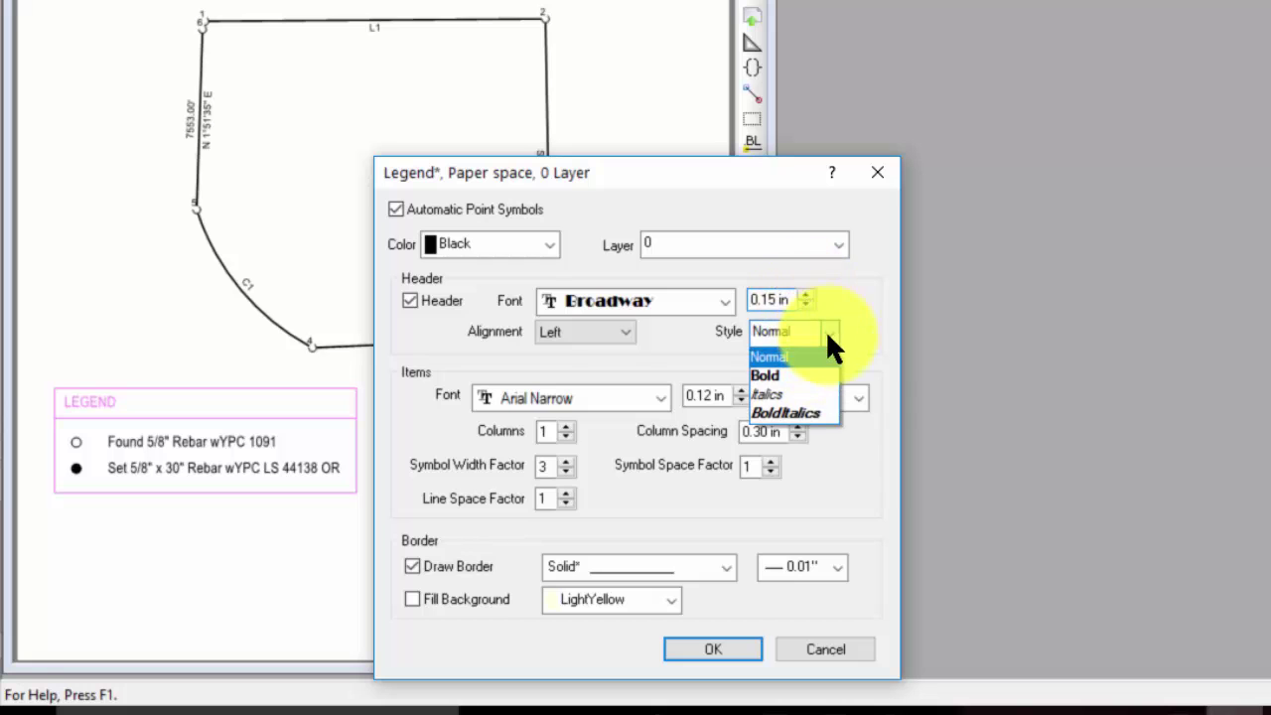
click(783, 415)
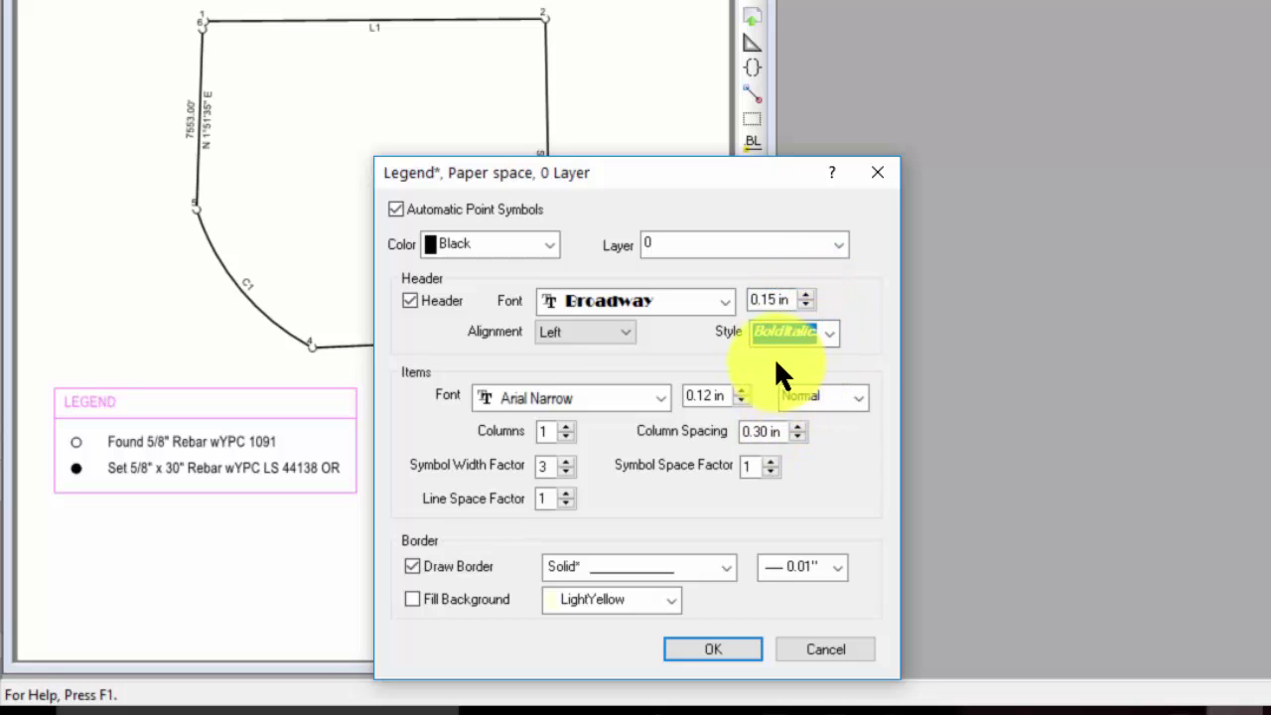
click(624, 331)
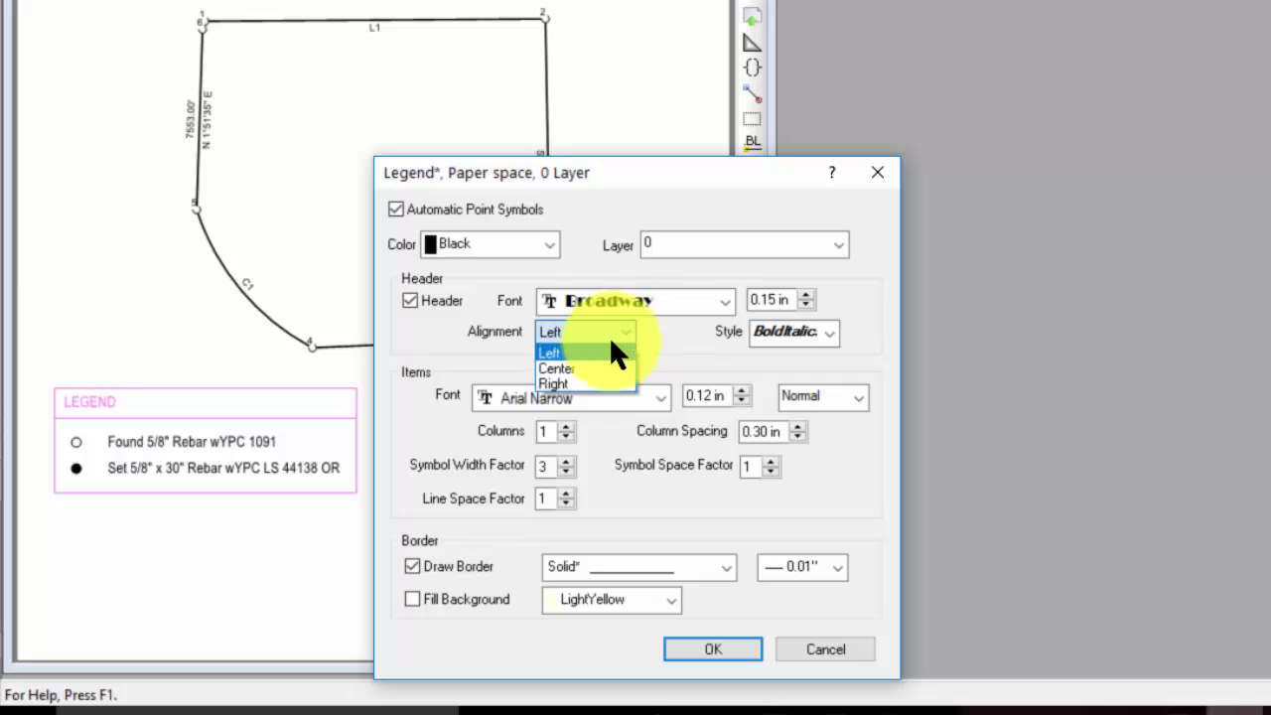
click(579, 368)
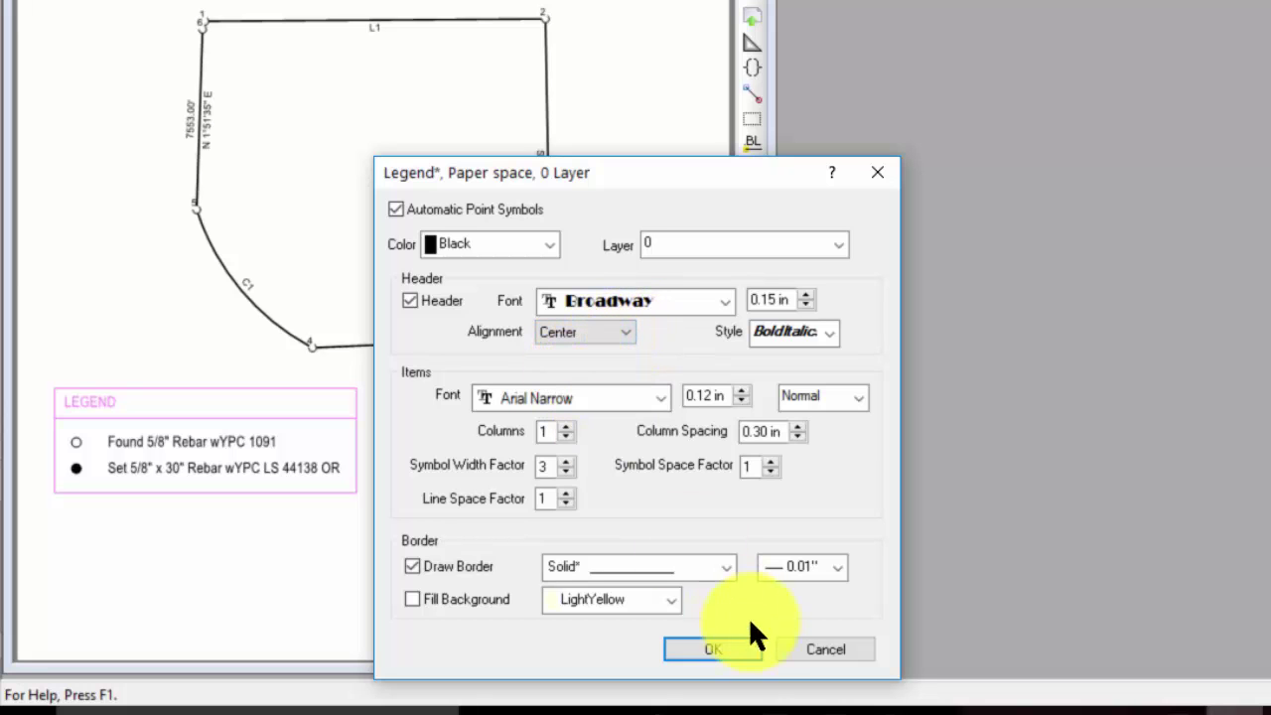
click(737, 647)
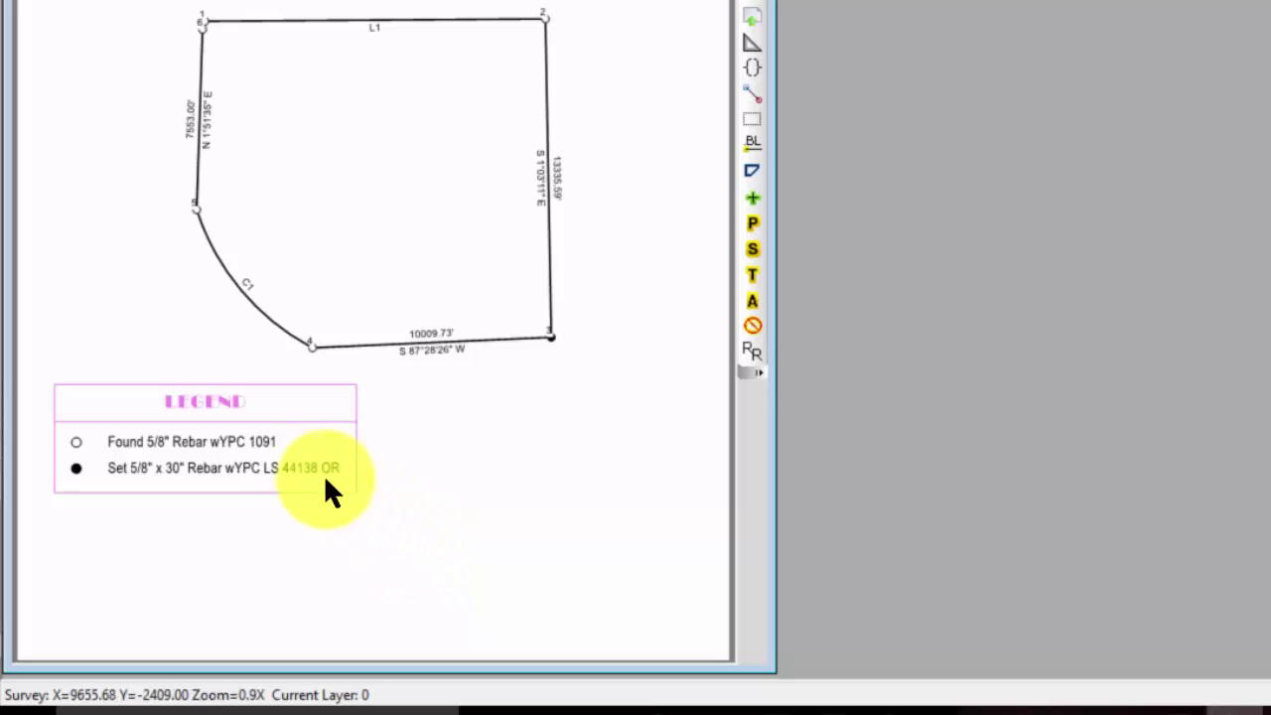
Turn on the legend's background fill in its properties and apply it.
right_click(221, 436)
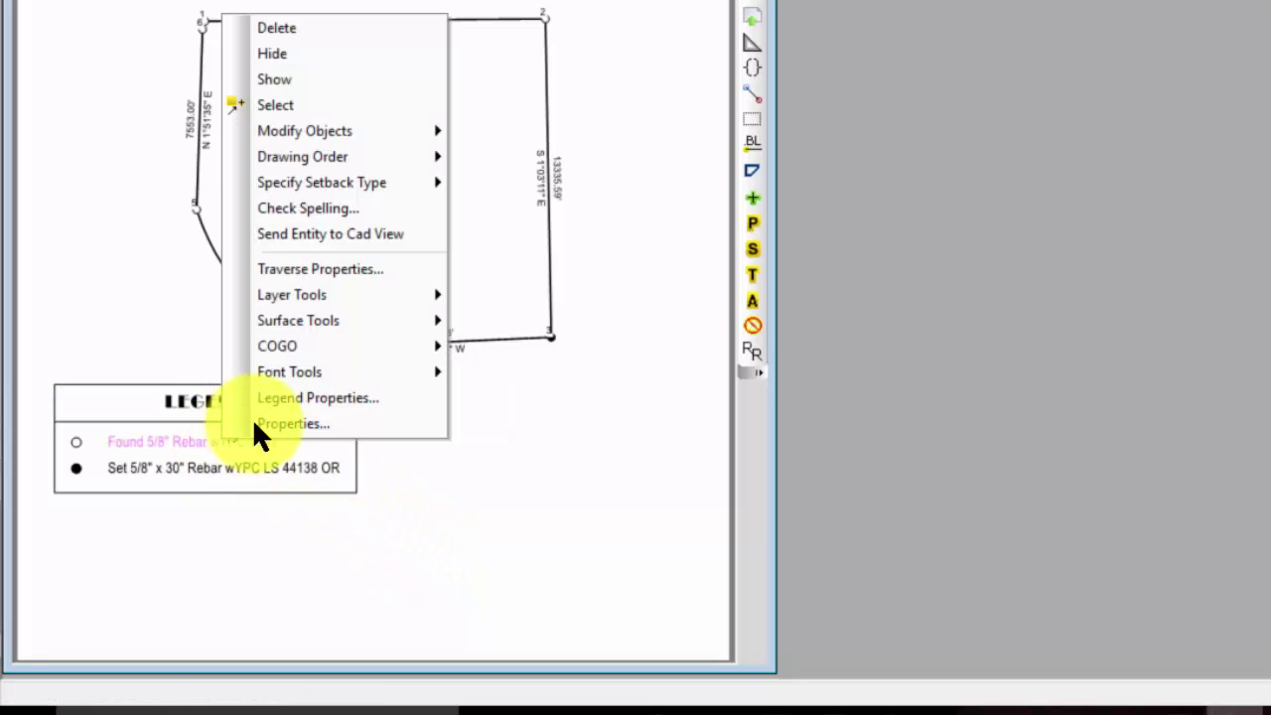
click(283, 399)
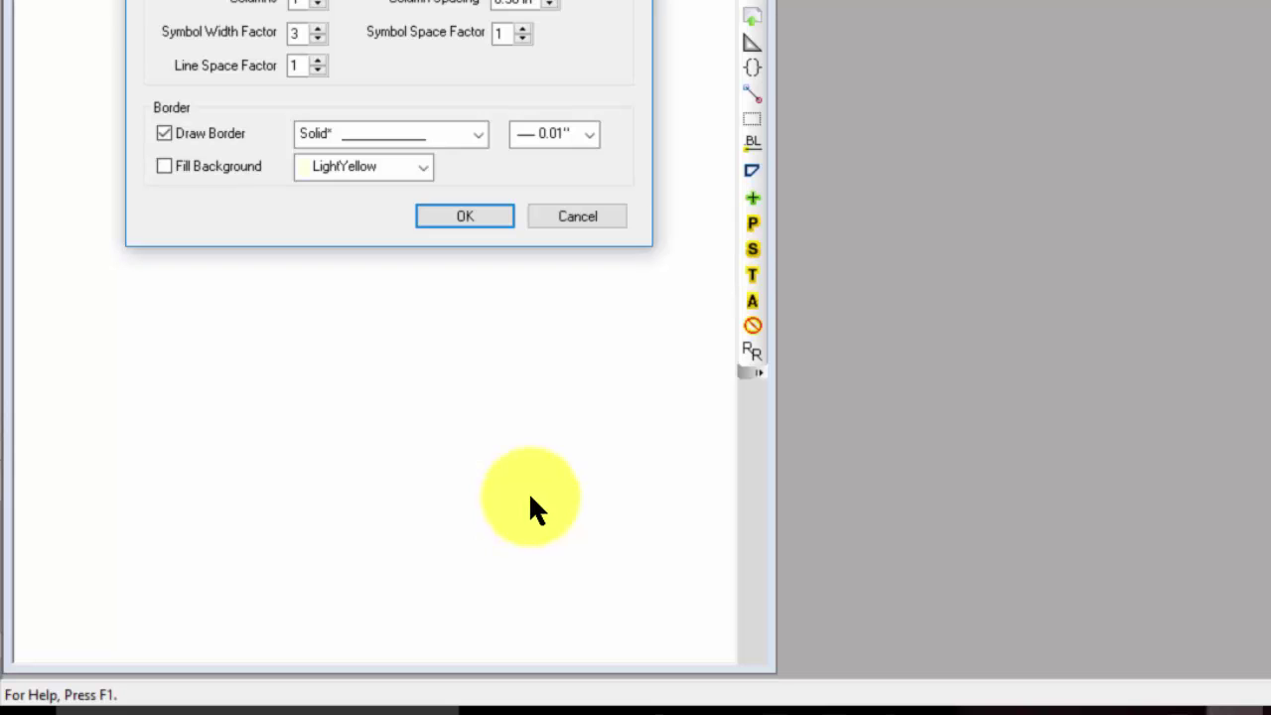
drag(420, 0, 740, 159)
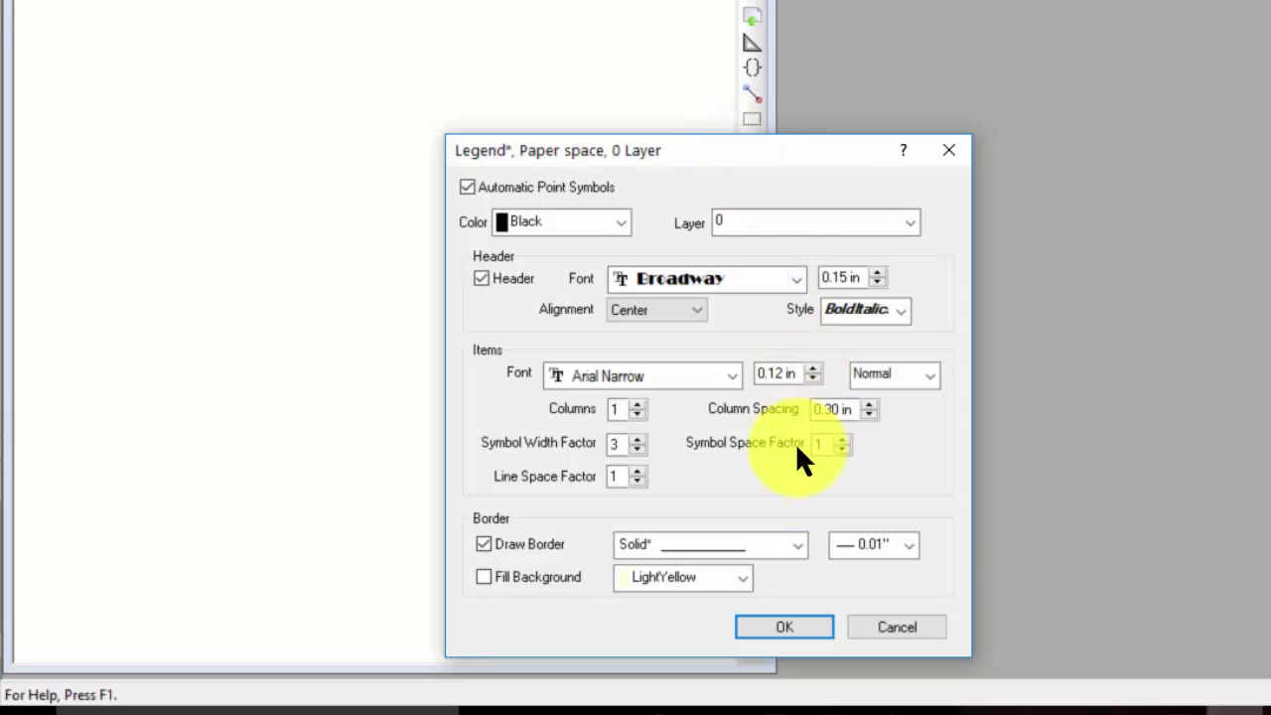
click(512, 576)
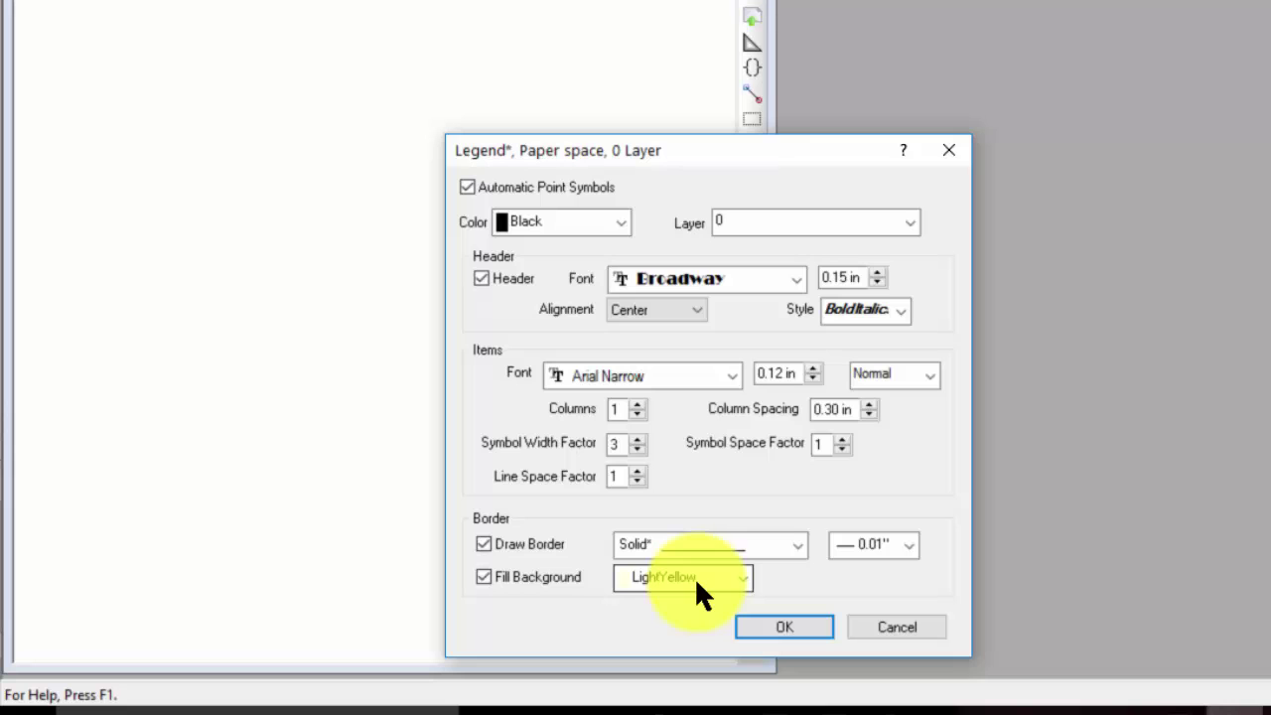
click(762, 621)
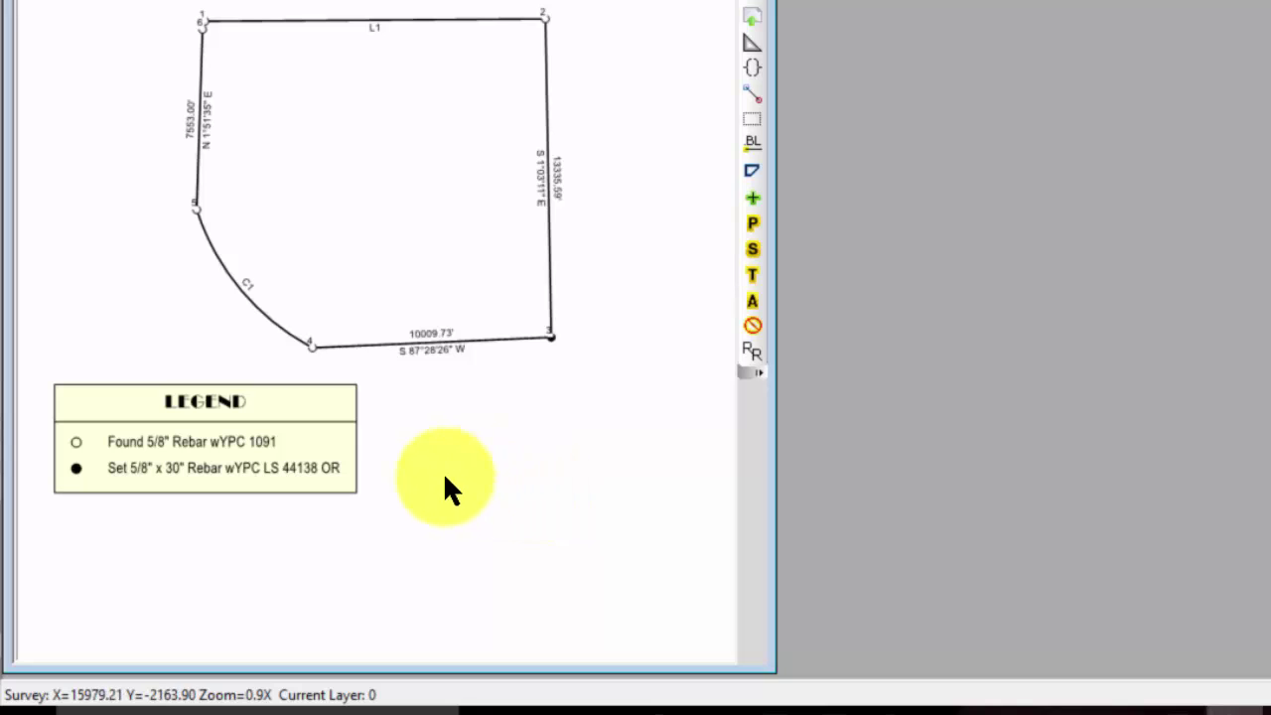
Set the legend's background fill color to White.
right_click(319, 407)
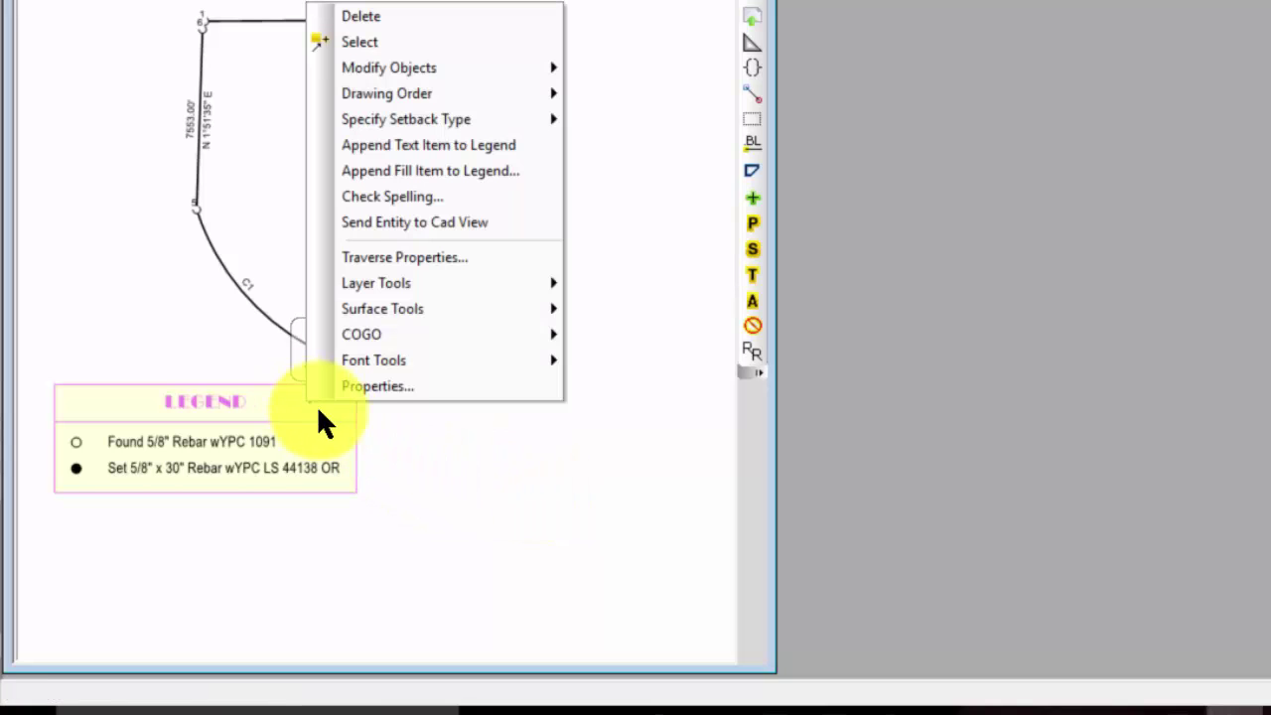
click(370, 387)
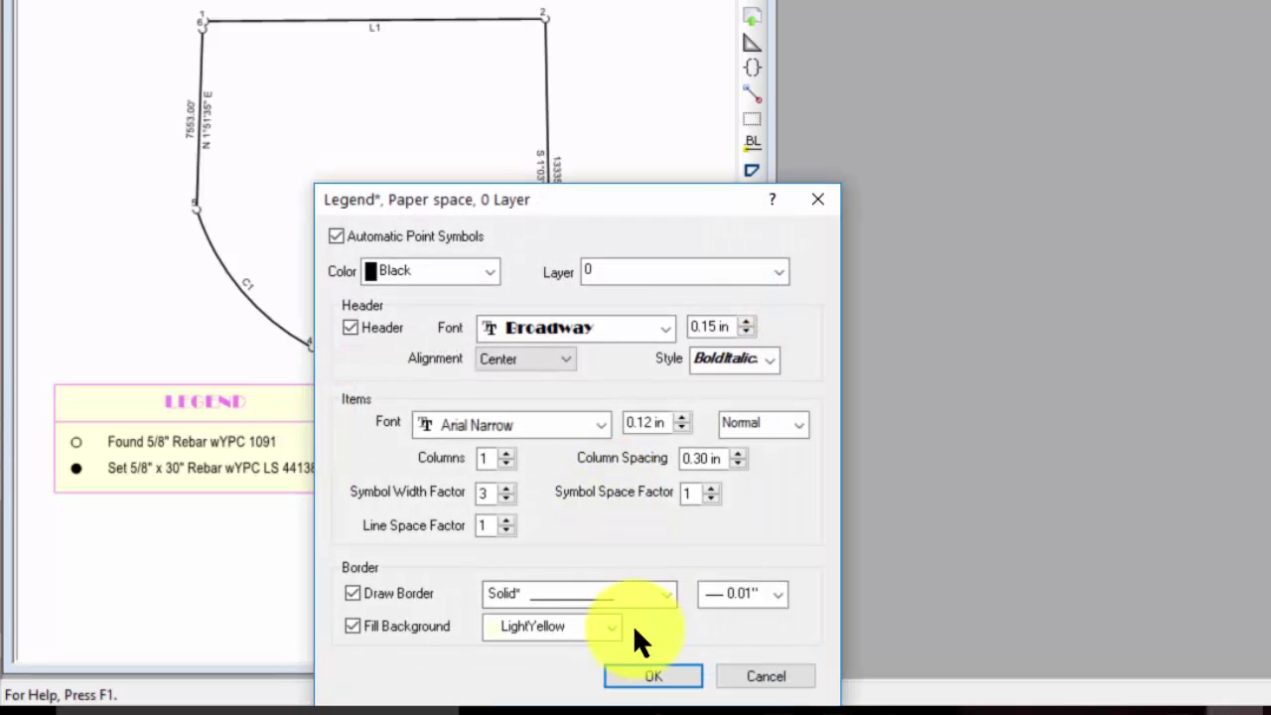
click(607, 627)
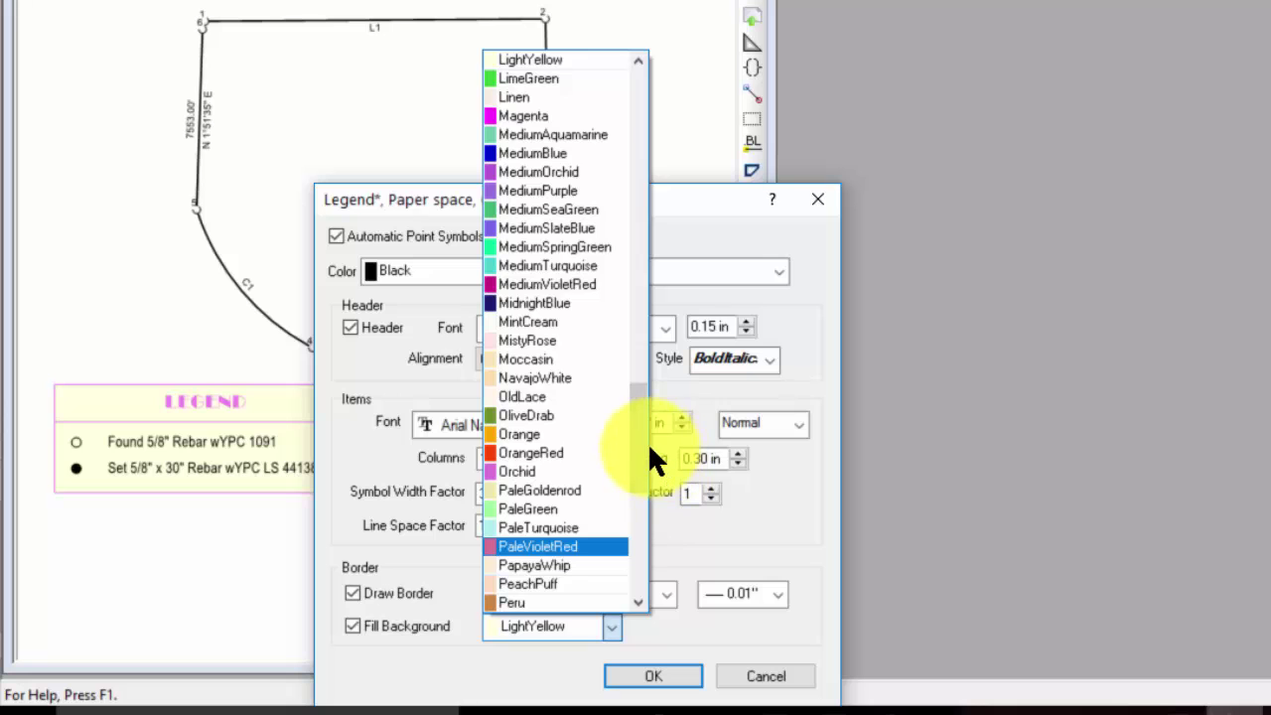
drag(644, 395, 653, 90)
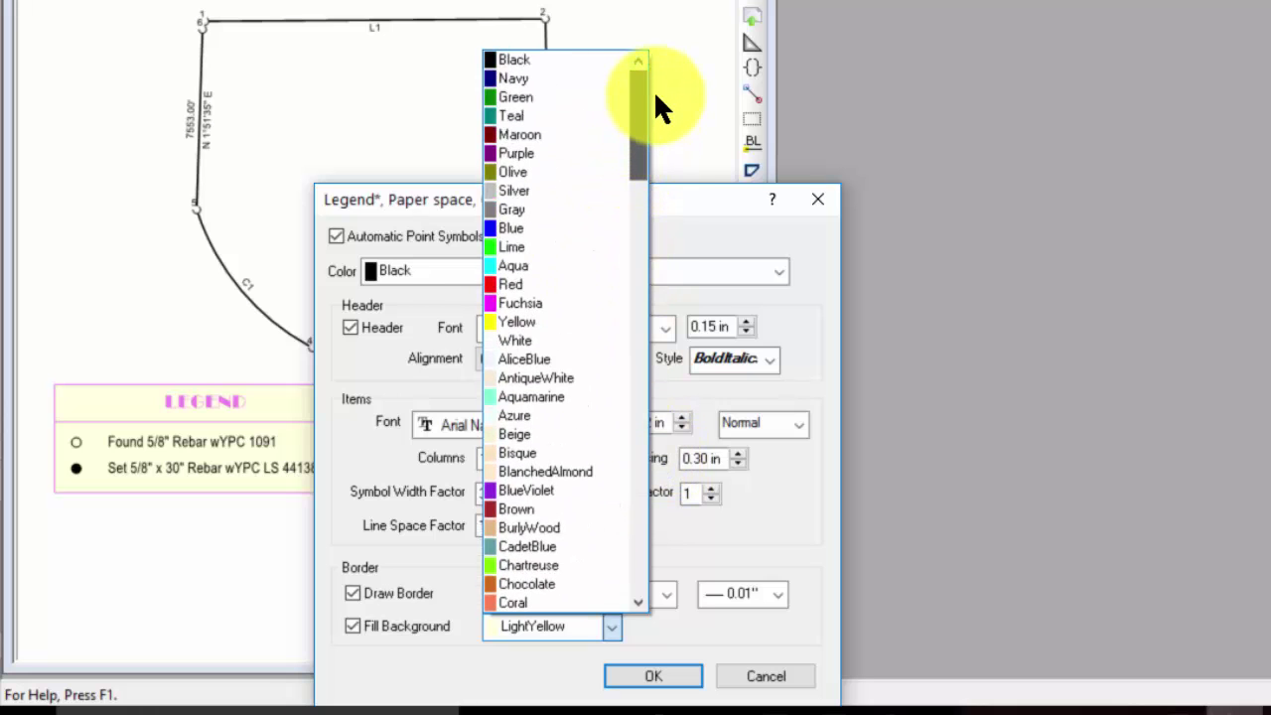
click(536, 337)
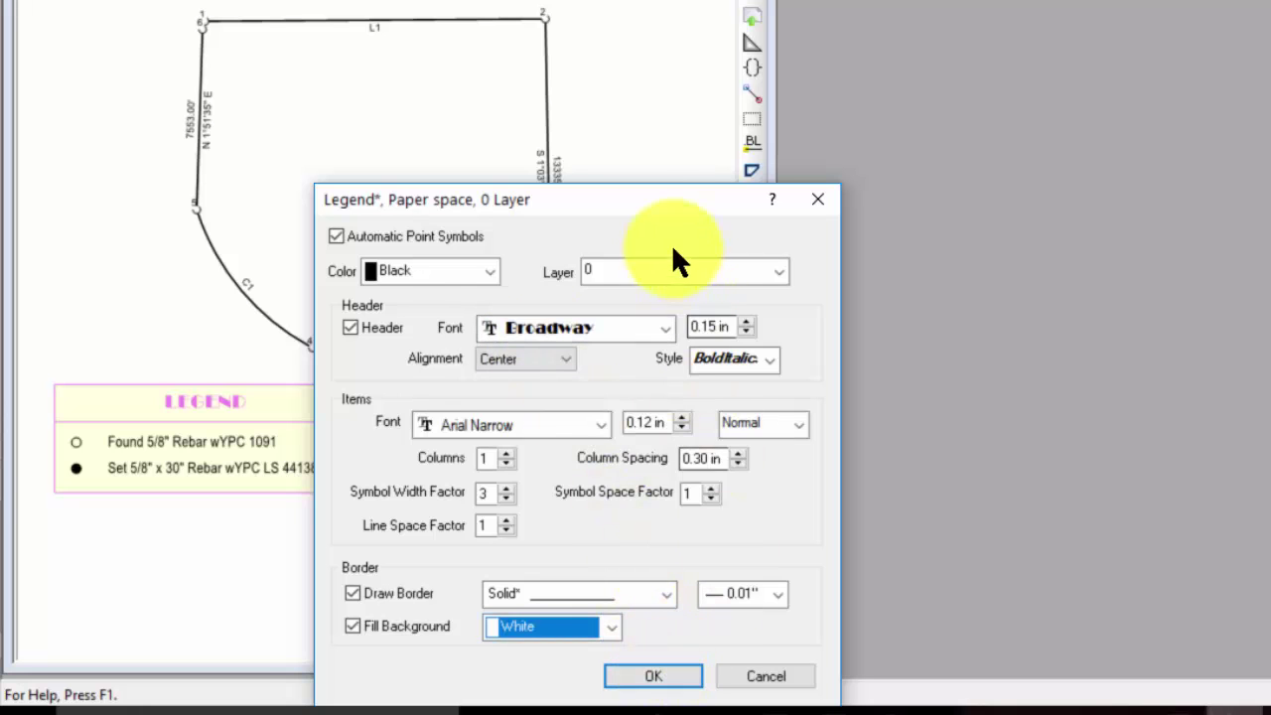
Turn off the legend's border and apply the fill and border changes.
drag(661, 200, 786, 152)
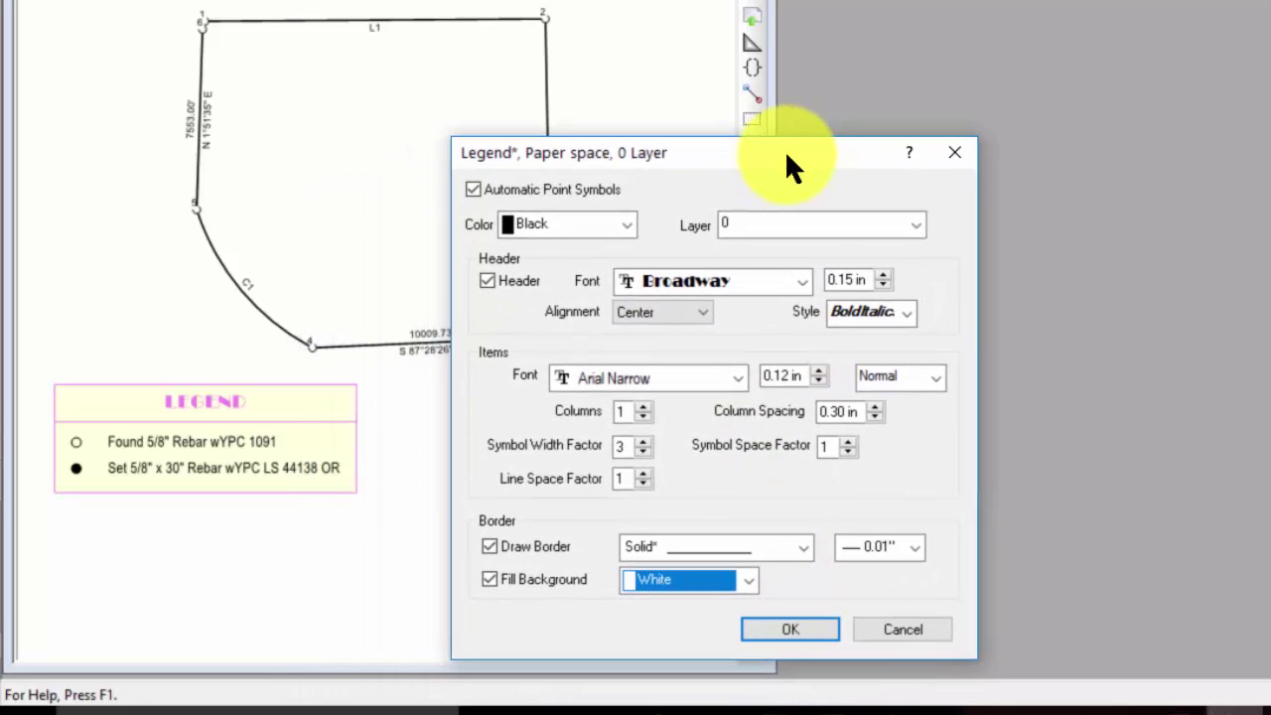
click(523, 544)
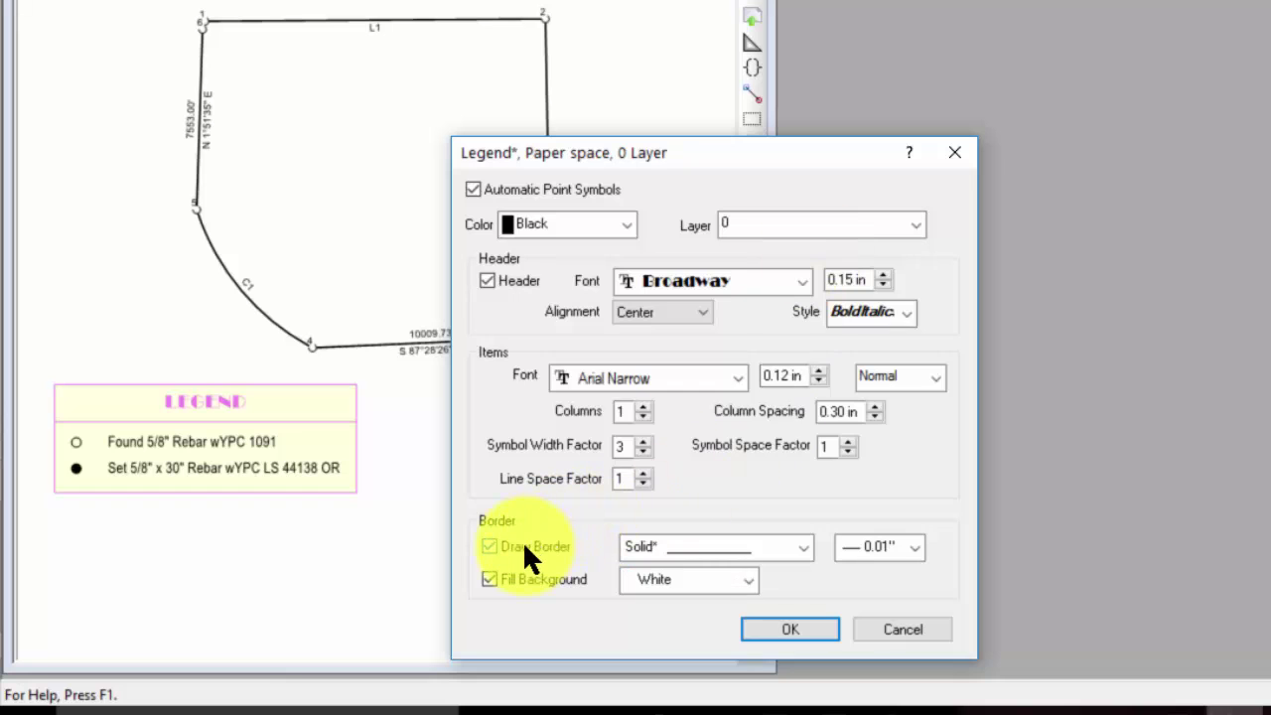
click(775, 625)
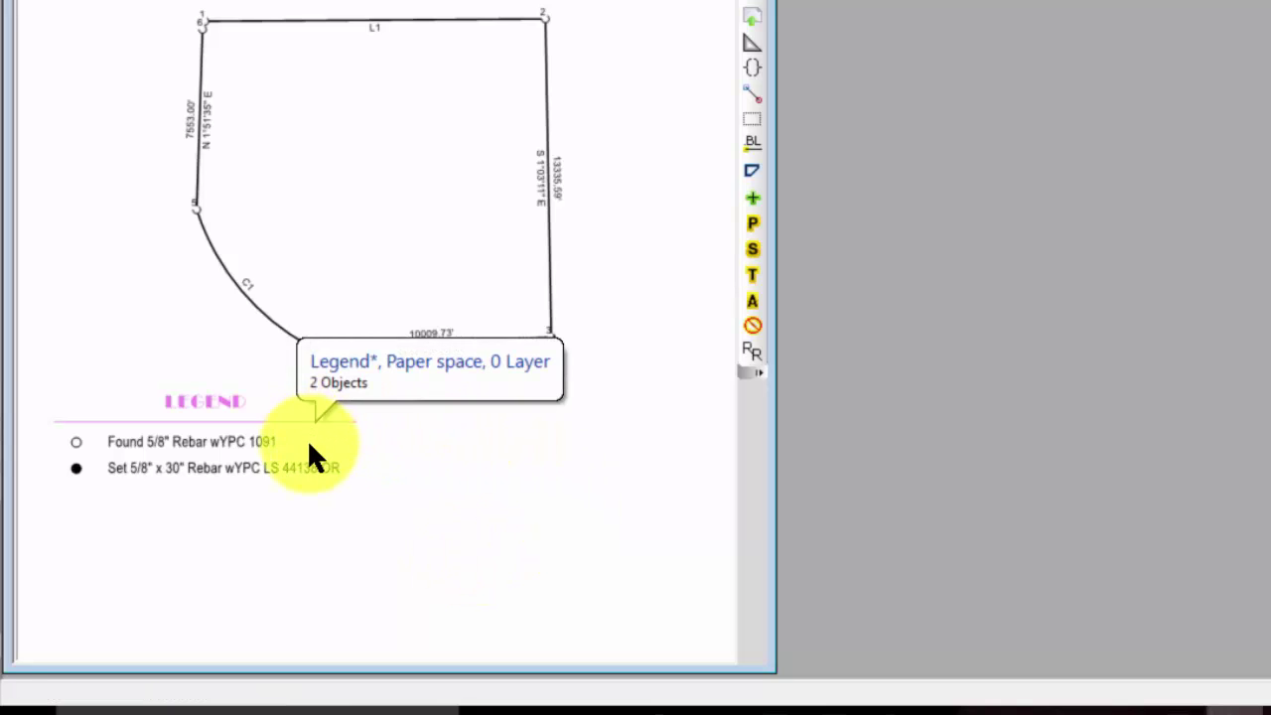
Move the legend over the lower edge of the traverse boundary and bring its layer to the front.
drag(307, 439, 436, 342)
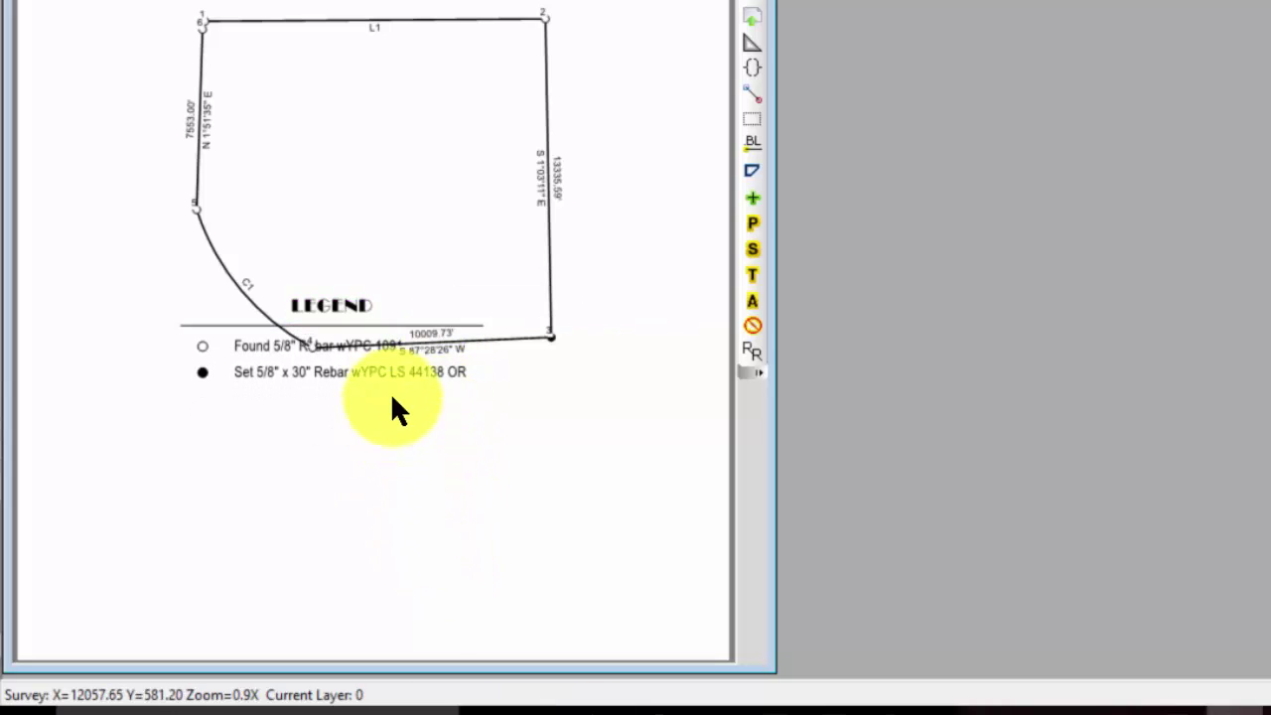
right_click(390, 320)
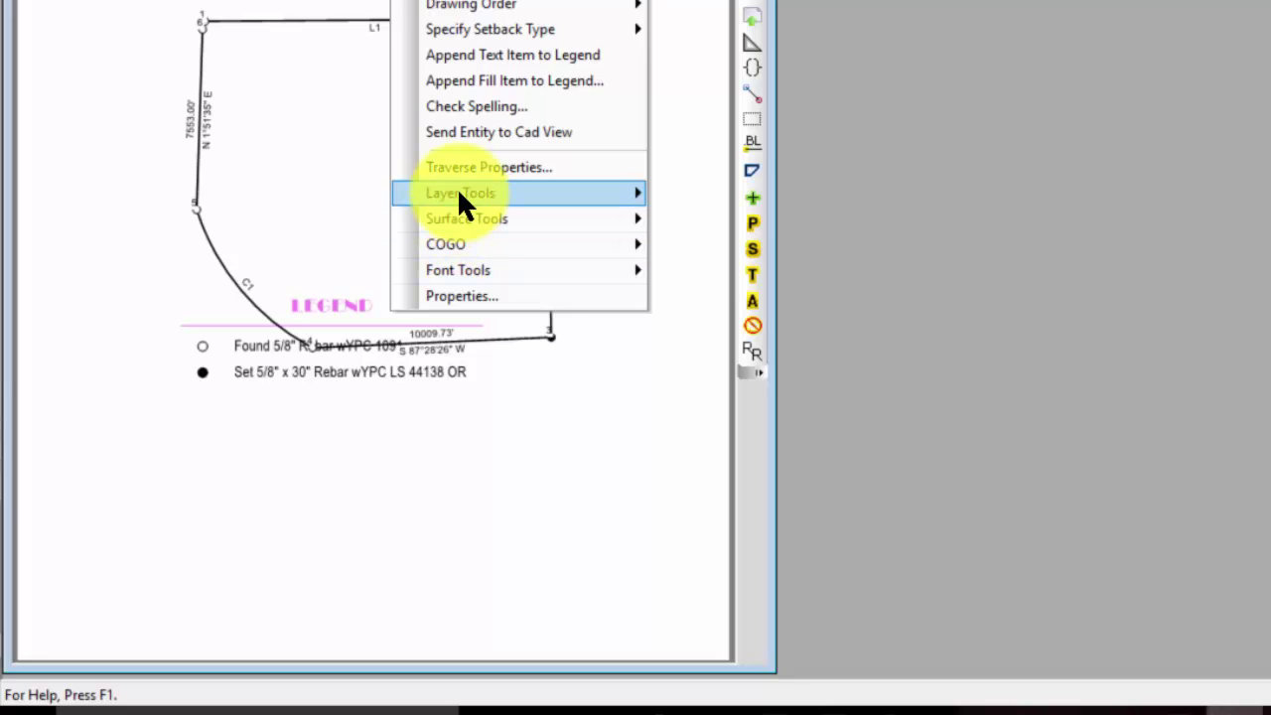
mouse_move(460, 198)
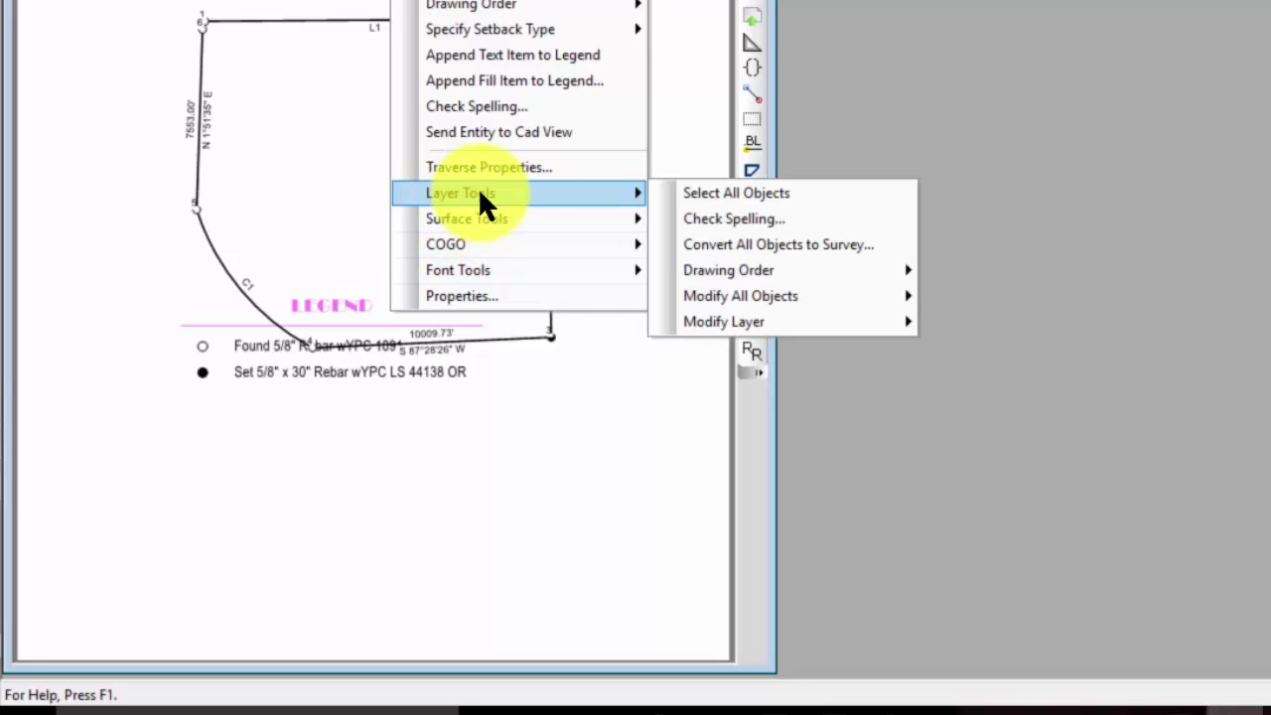
mouse_move(757, 272)
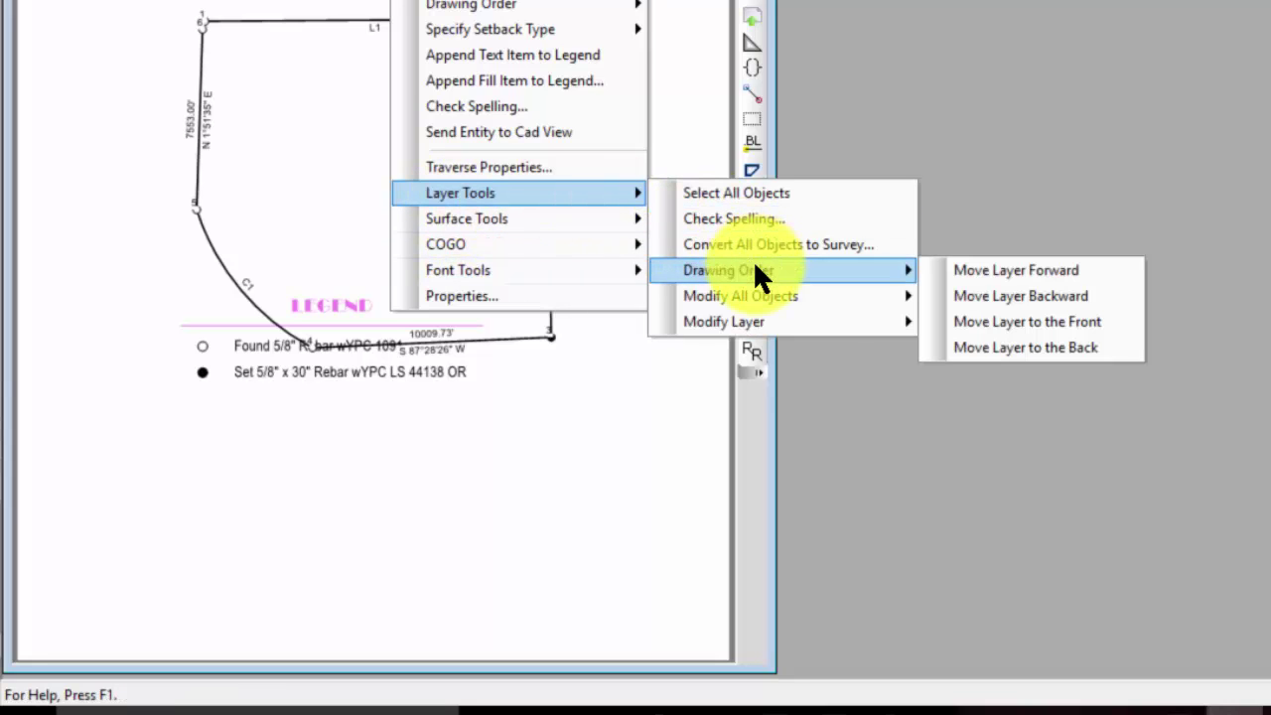
click(986, 320)
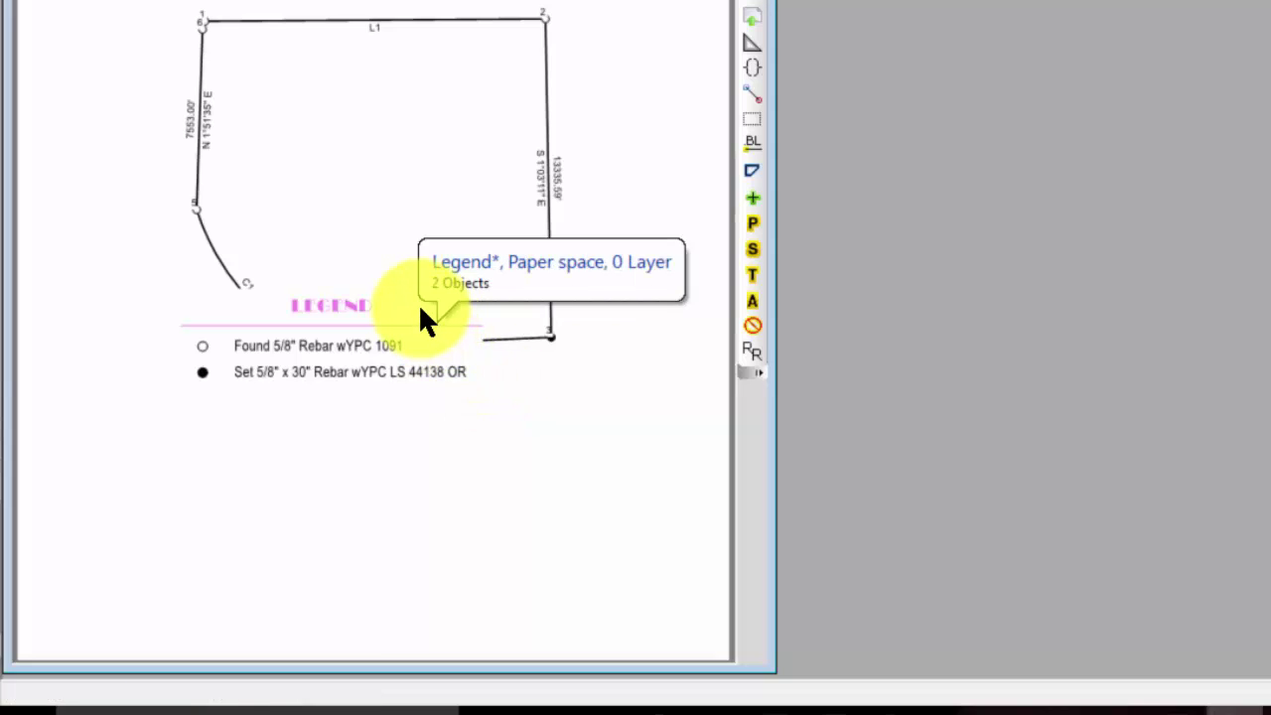
Move the legend clear of the boundary to the lower part of the page and set its border line width to 0.04".
drag(418, 303, 297, 528)
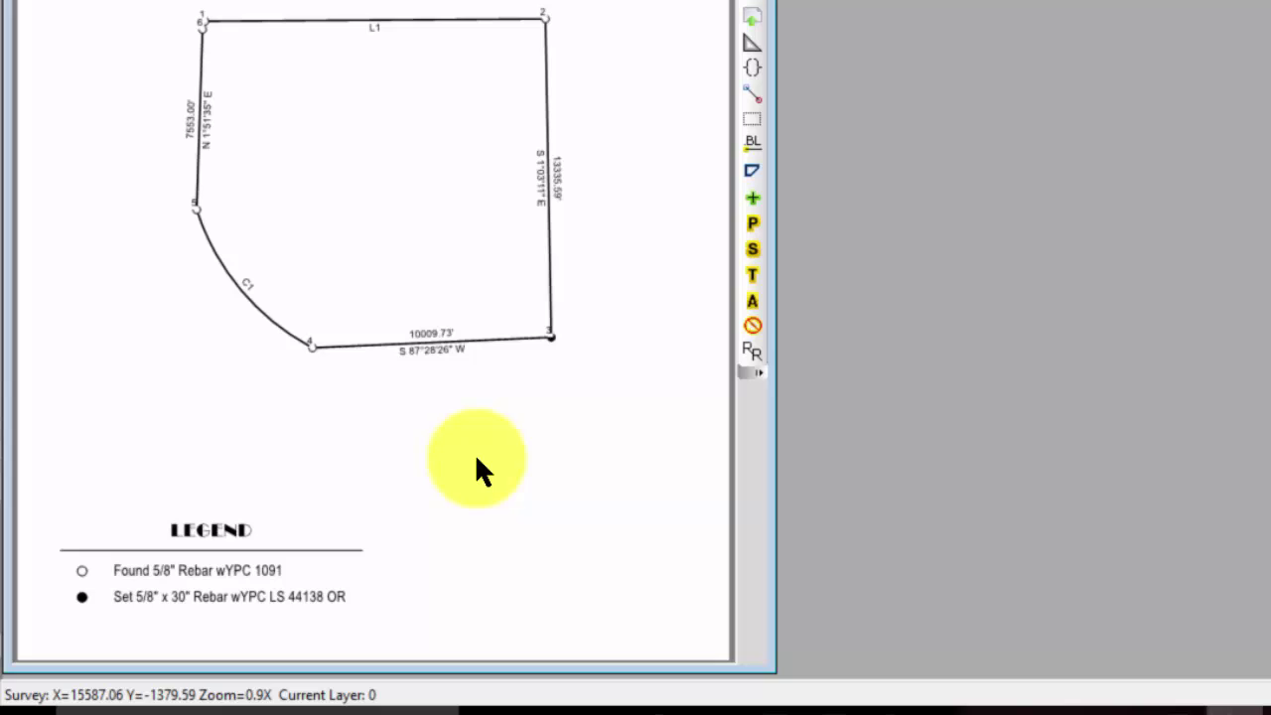
right_click(310, 564)
click(350, 556)
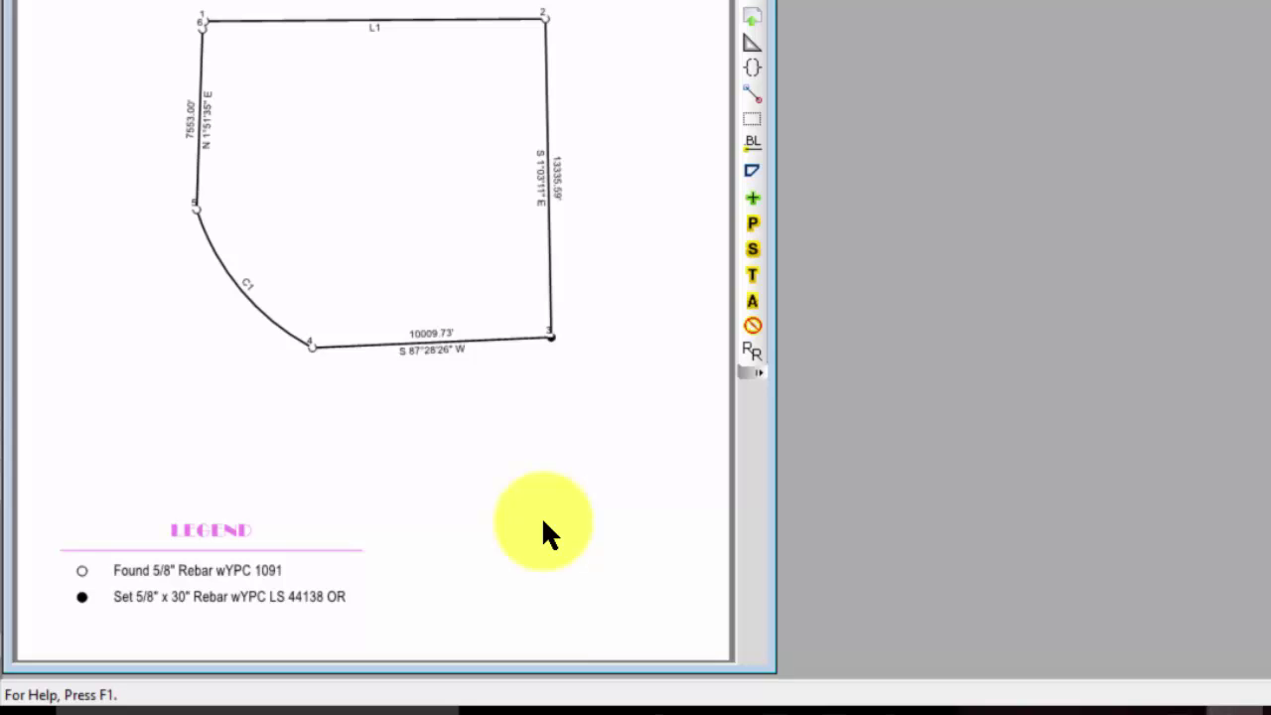
key(Return)
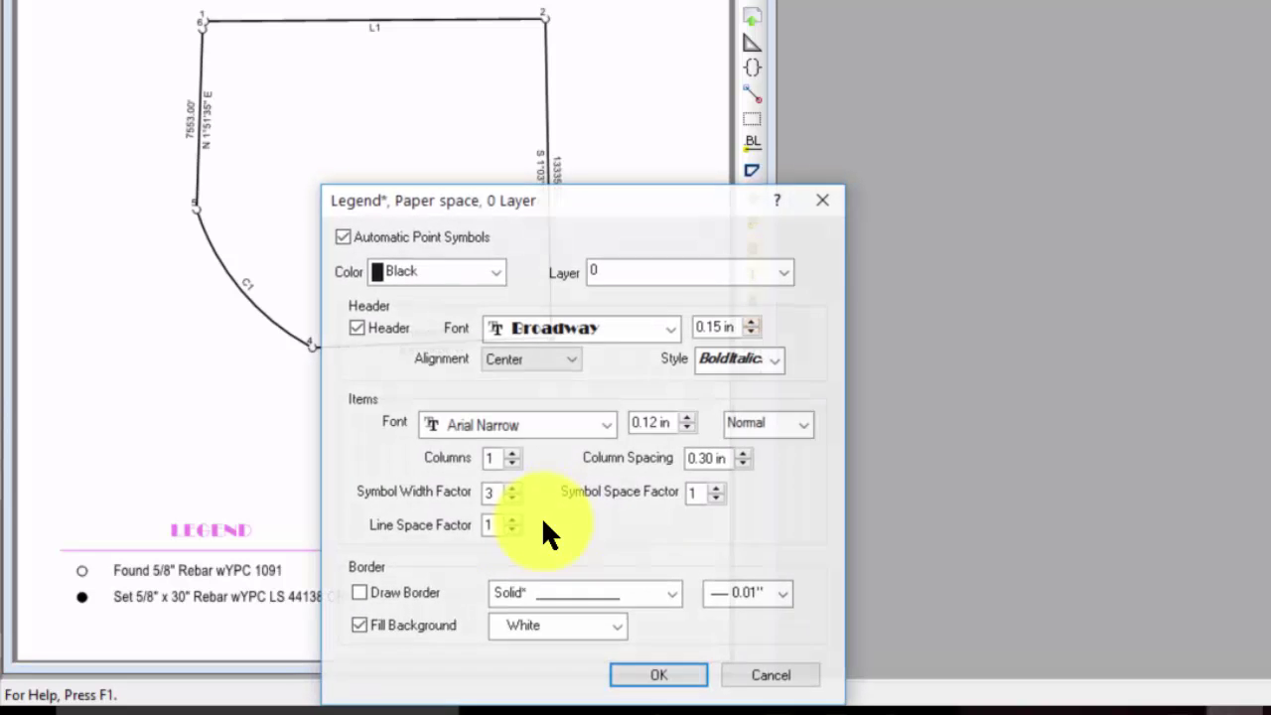
drag(603, 197, 700, 129)
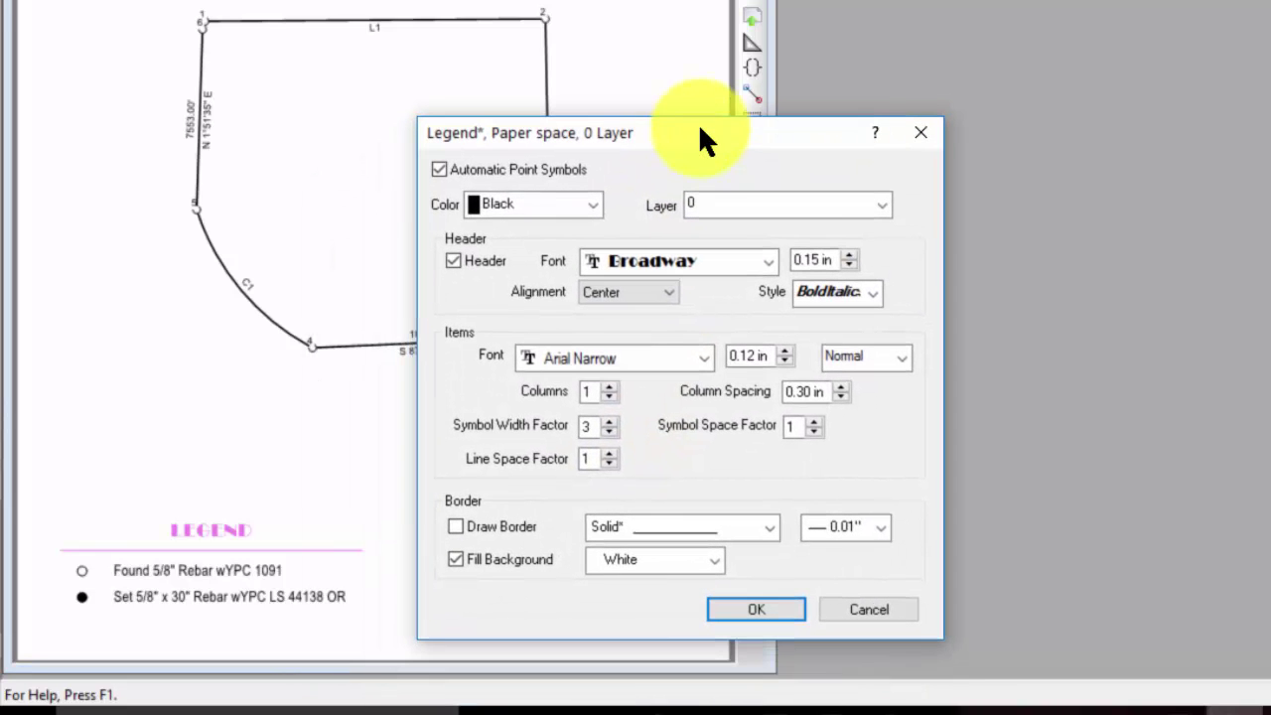
click(876, 527)
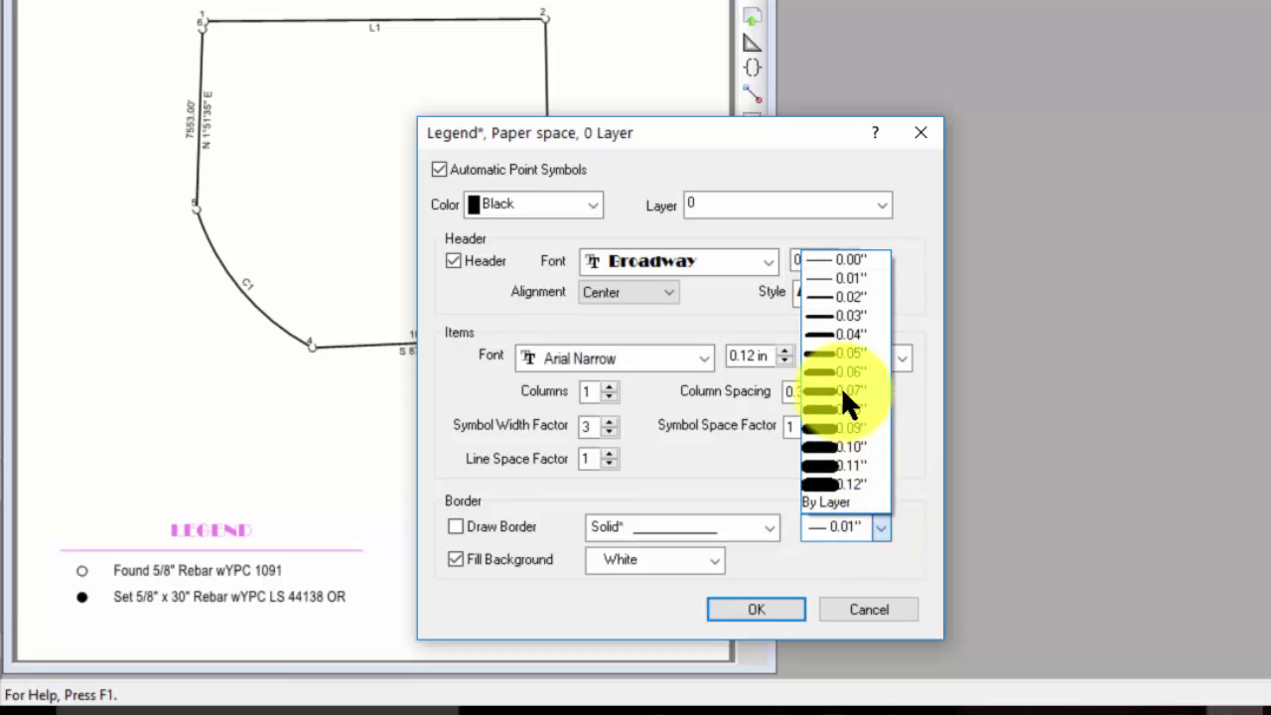
click(833, 333)
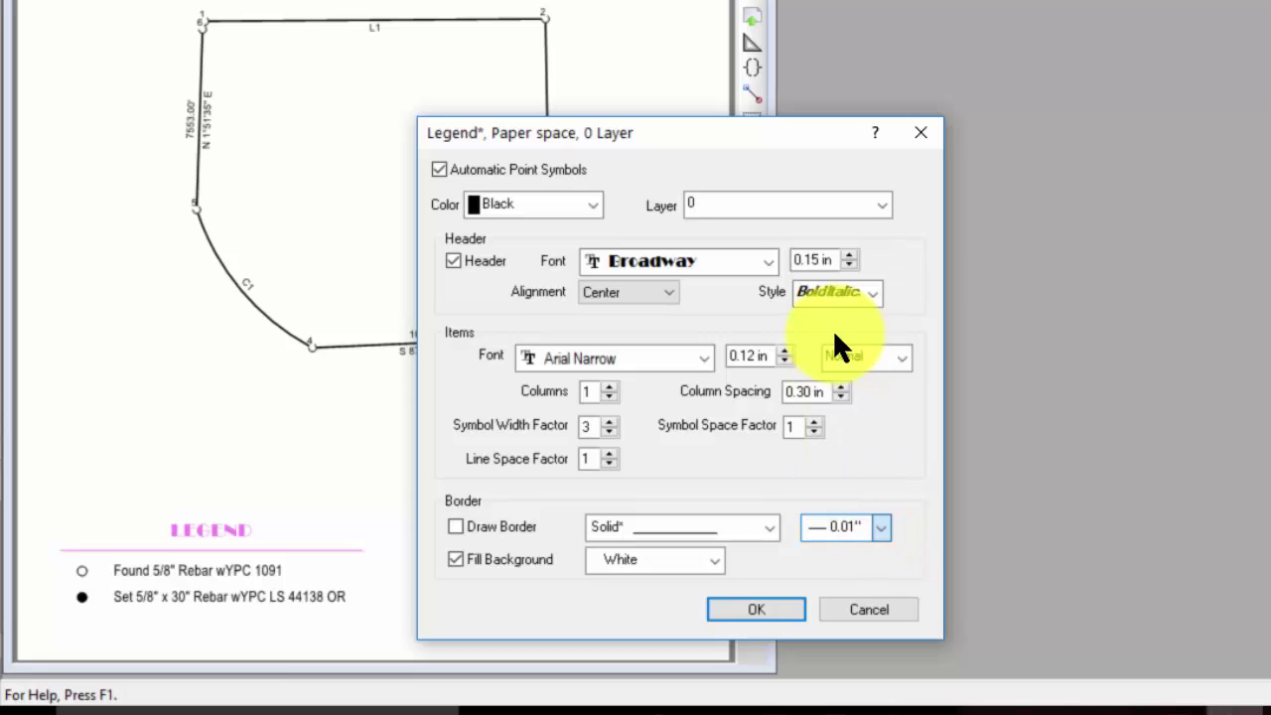
click(784, 609)
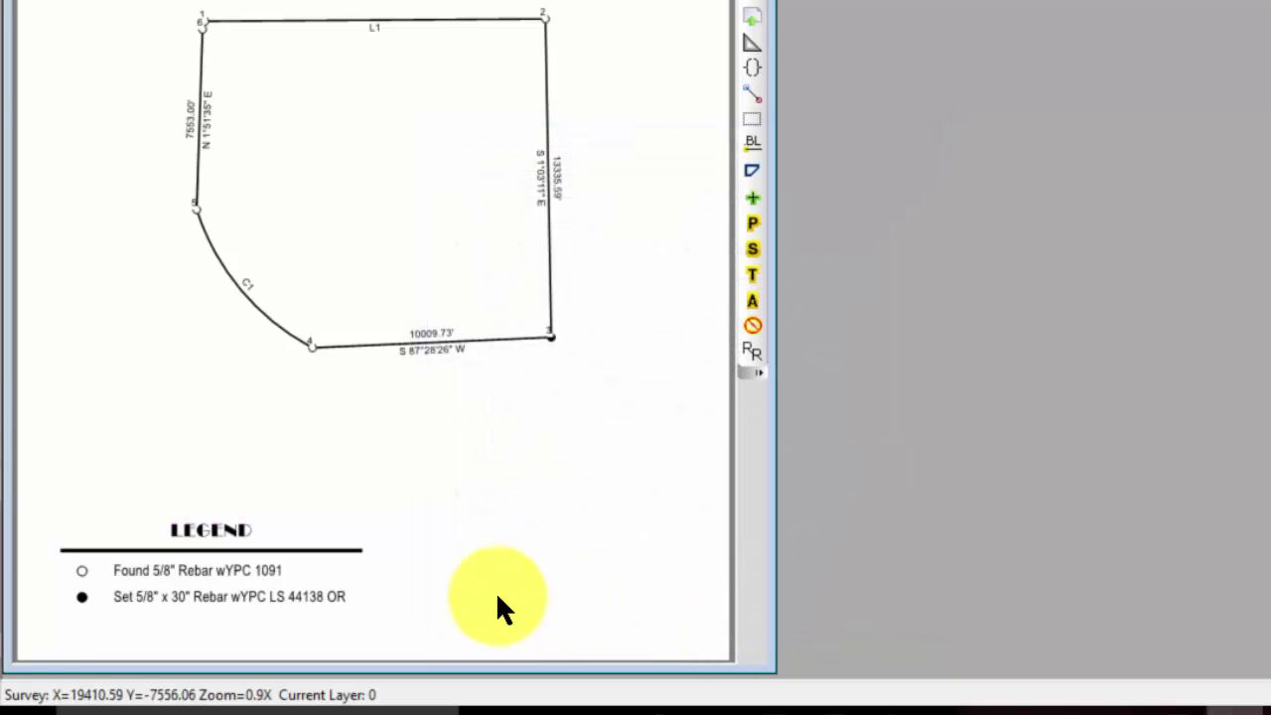